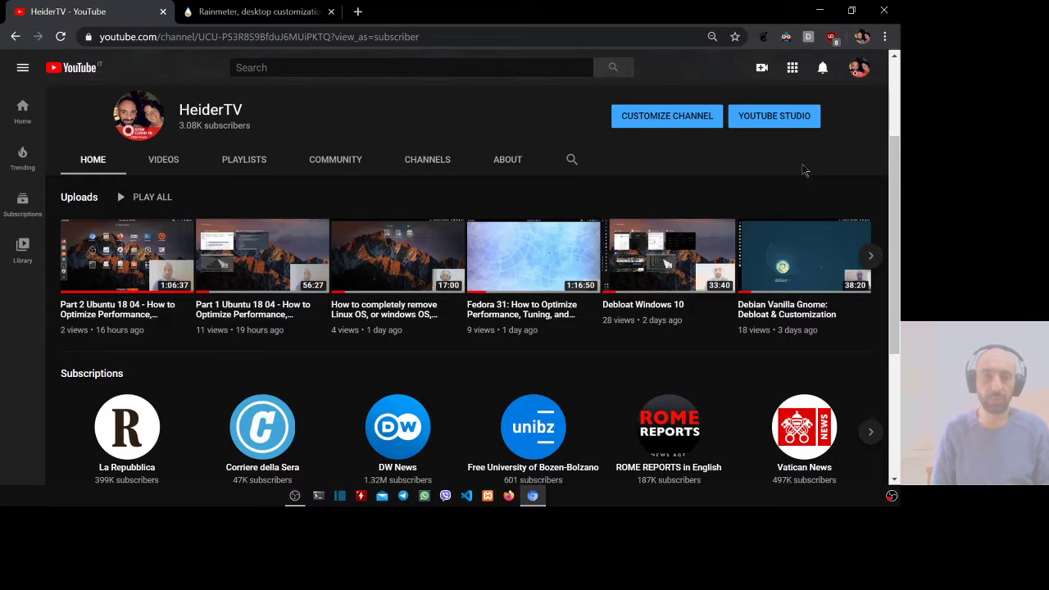
# Switch to rainmeter.net and scroll down to the 4.3.1 Final Release download section.
pyautogui.click(236, 13)
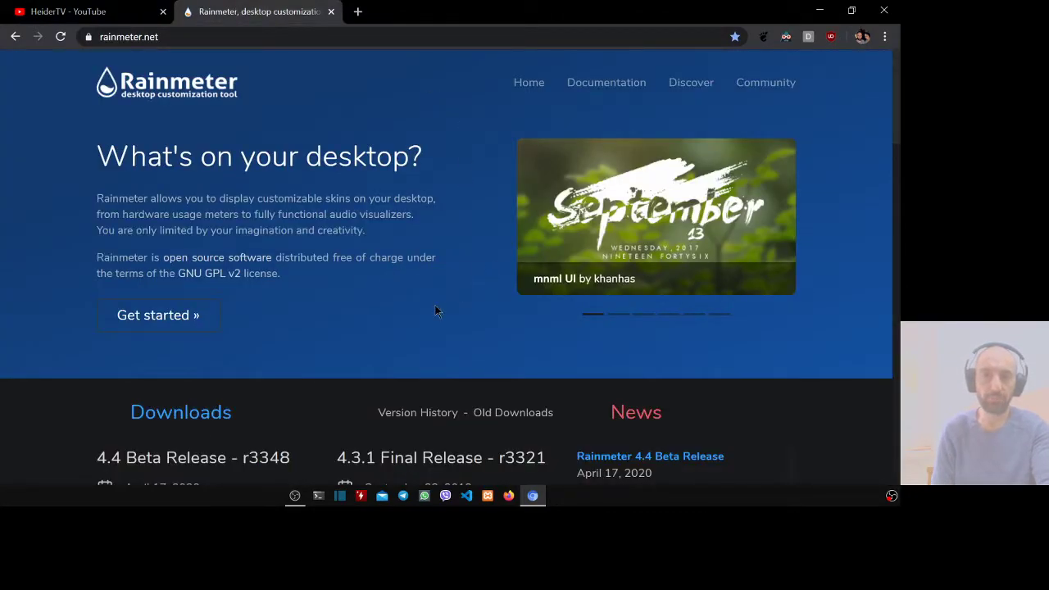
pyautogui.scroll(-2, 436, 310)
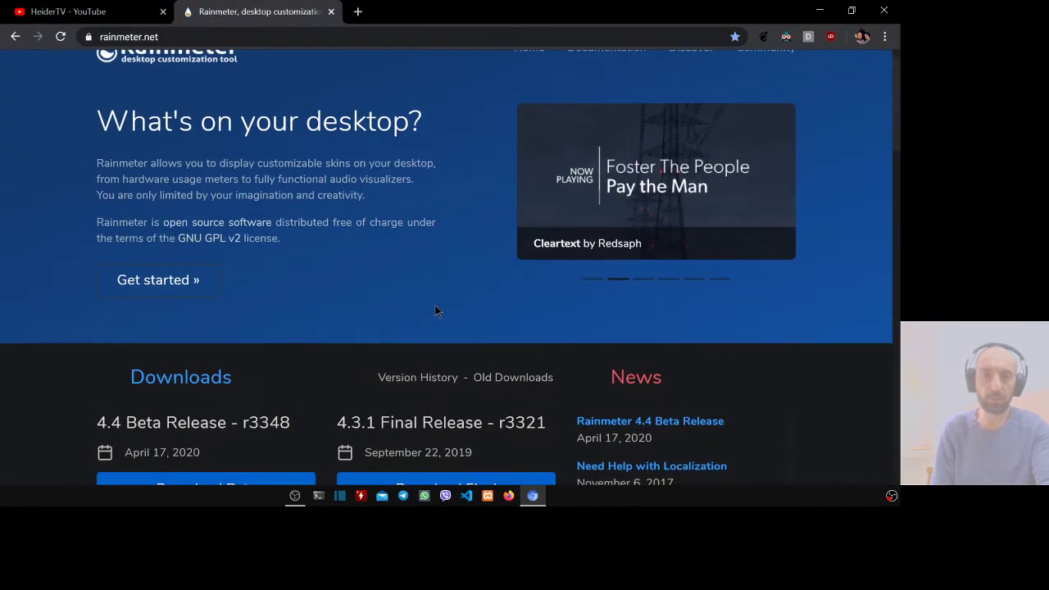
pyautogui.scroll(2, 436, 310)
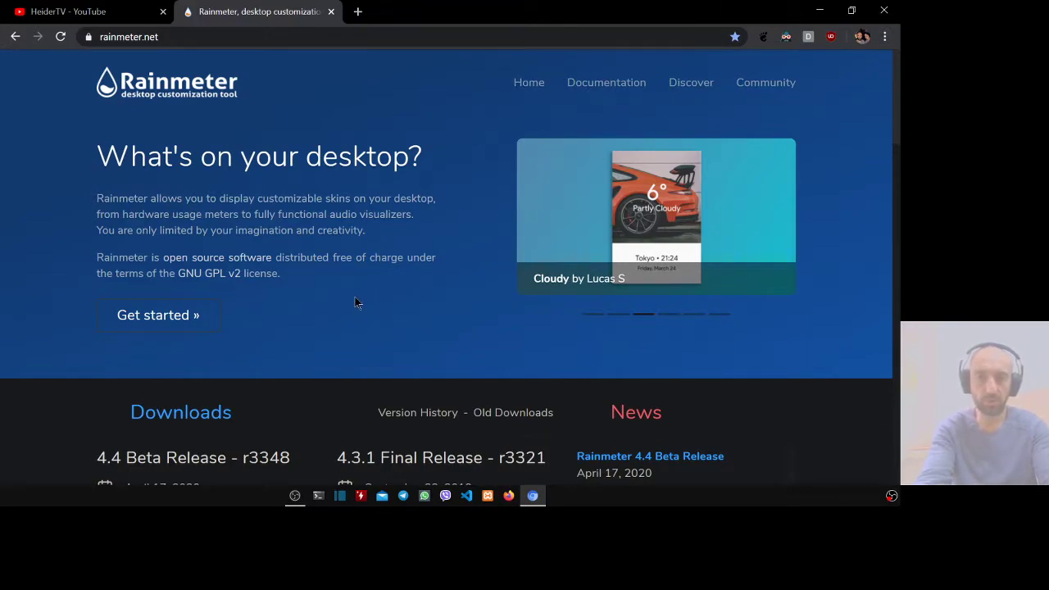
pyautogui.scroll(-3, 307, 320)
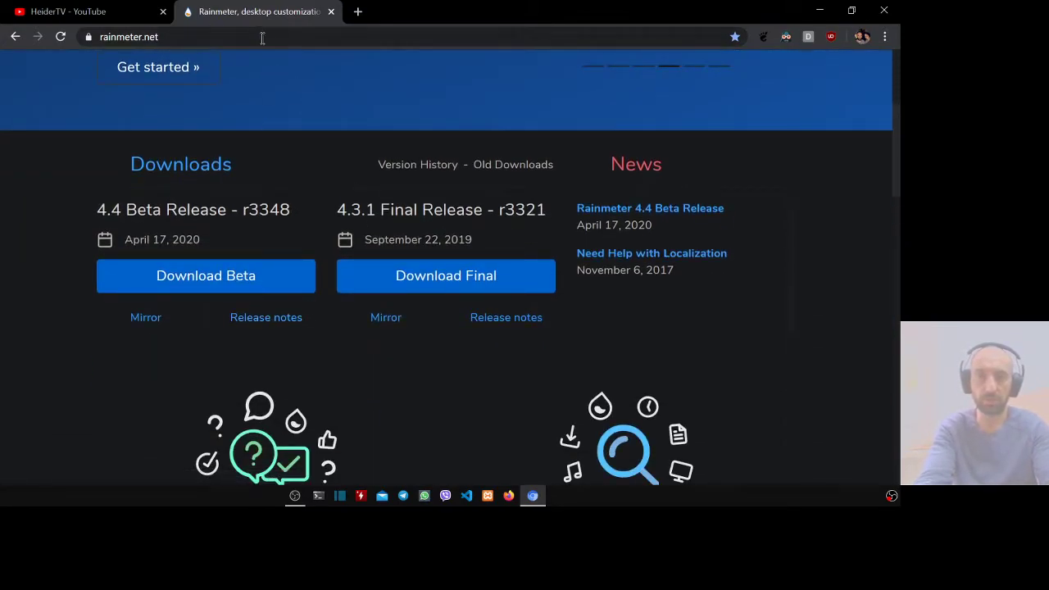
pyautogui.scroll(3, 288, 168)
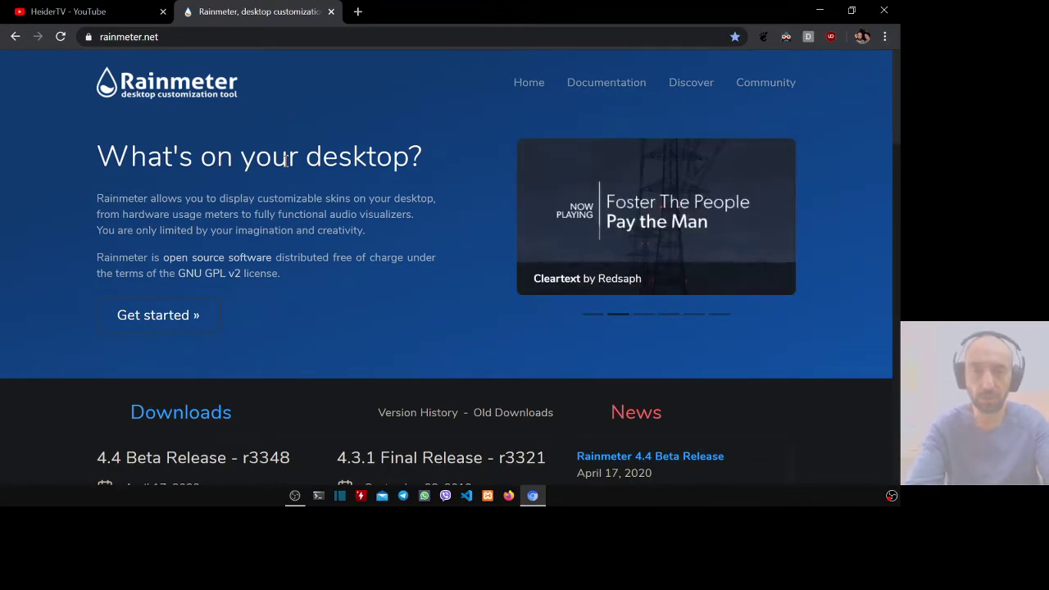
pyautogui.scroll(-3, 286, 161)
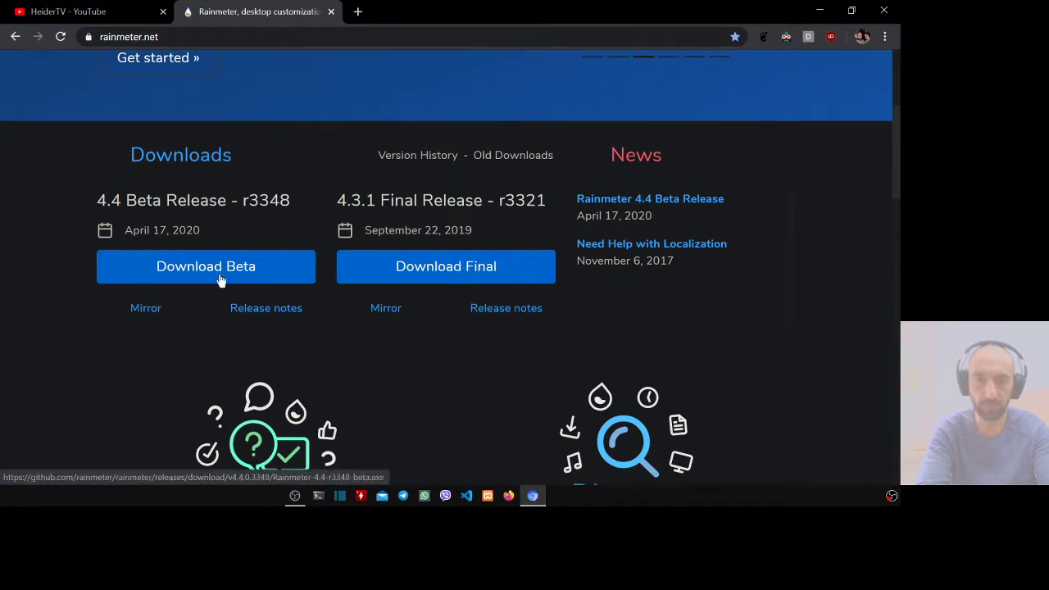
# Download the 4.3.1 Final Release, save Rainmeter-4.3.1.exe to the Desktop, and select it there.
pyautogui.click(413, 284)
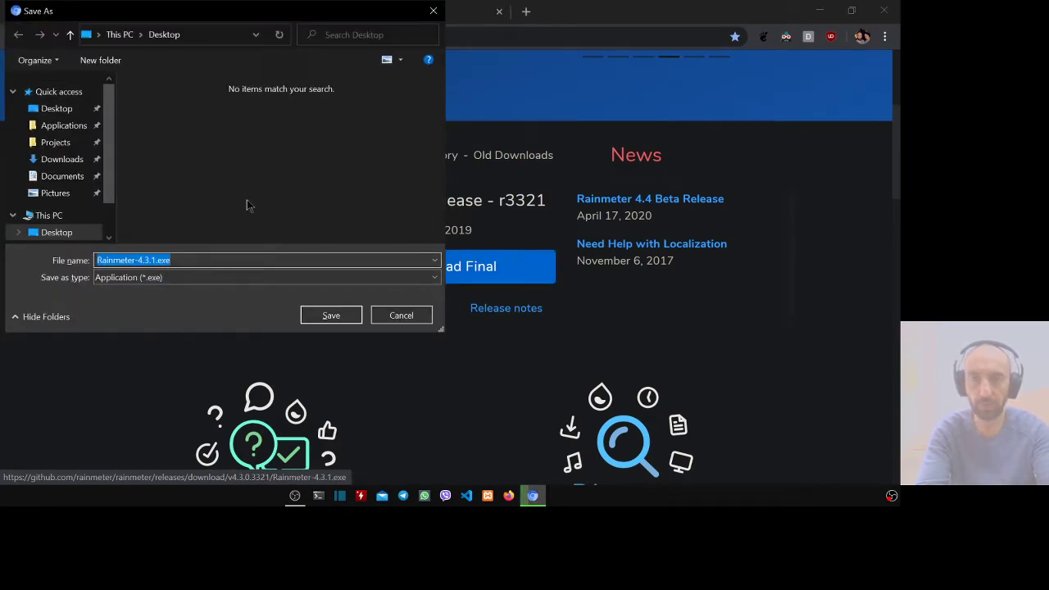
pyautogui.click(331, 316)
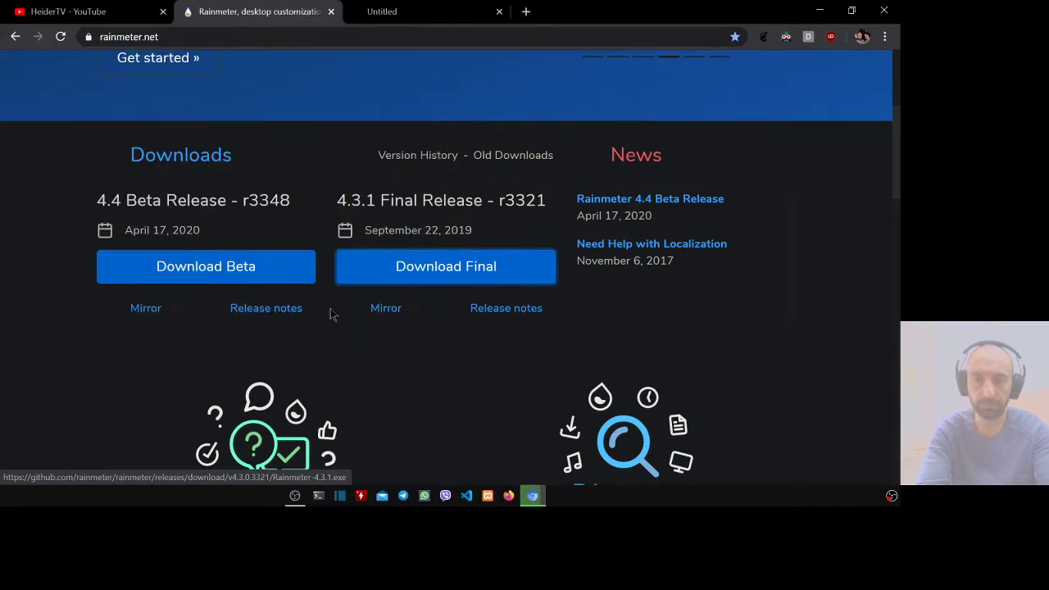
pyautogui.press('super+d')
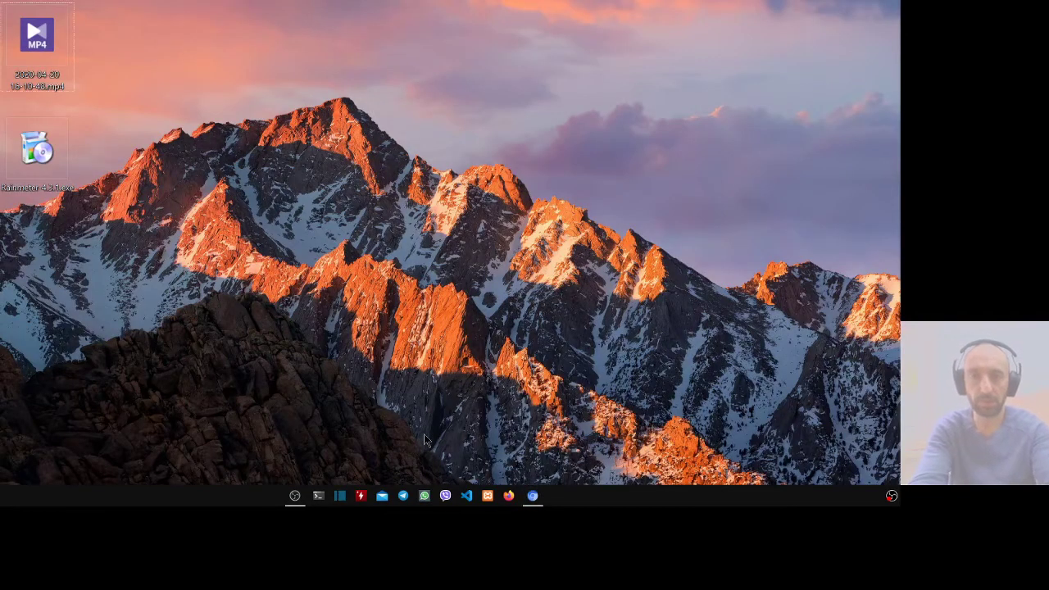
pyautogui.click(44, 156)
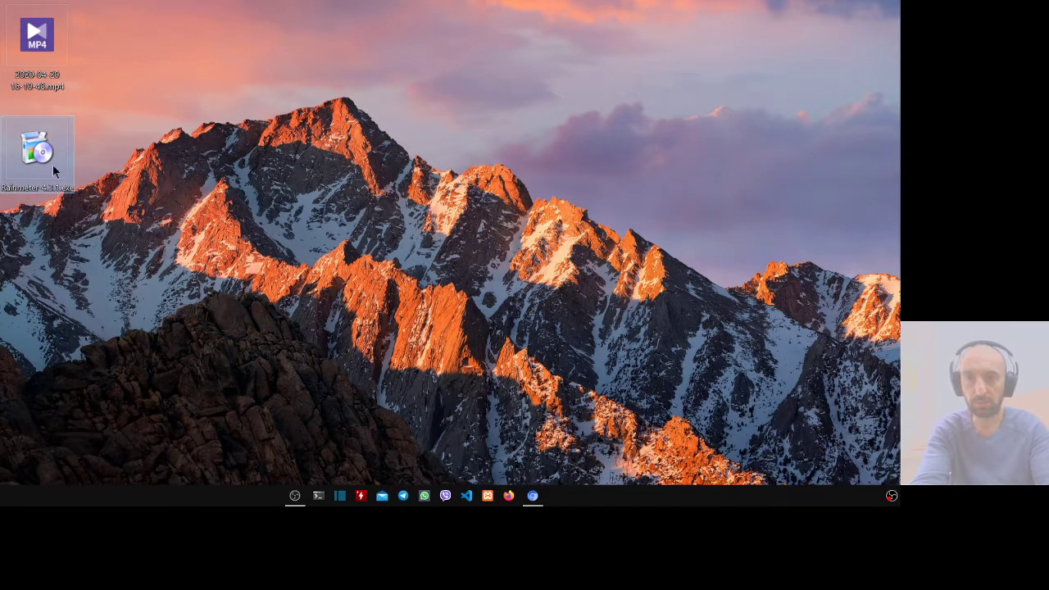
# Run Rainmeter-4.3.1.exe through a Standard installation and finish with Run Rainmeter checked.
pyautogui.rightClick(53, 171)
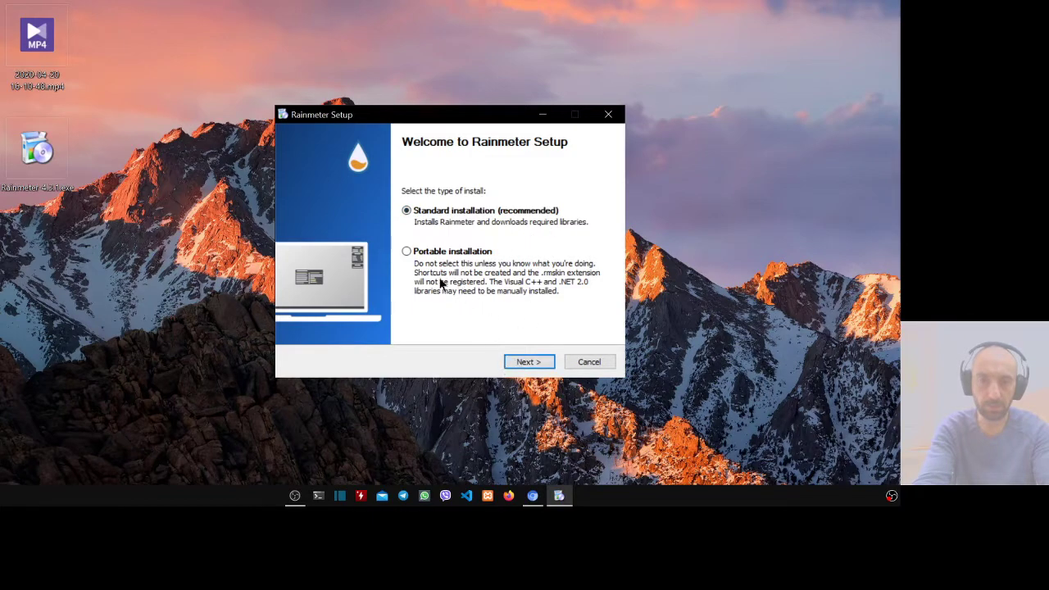
pyautogui.click(531, 364)
pyautogui.click(530, 363)
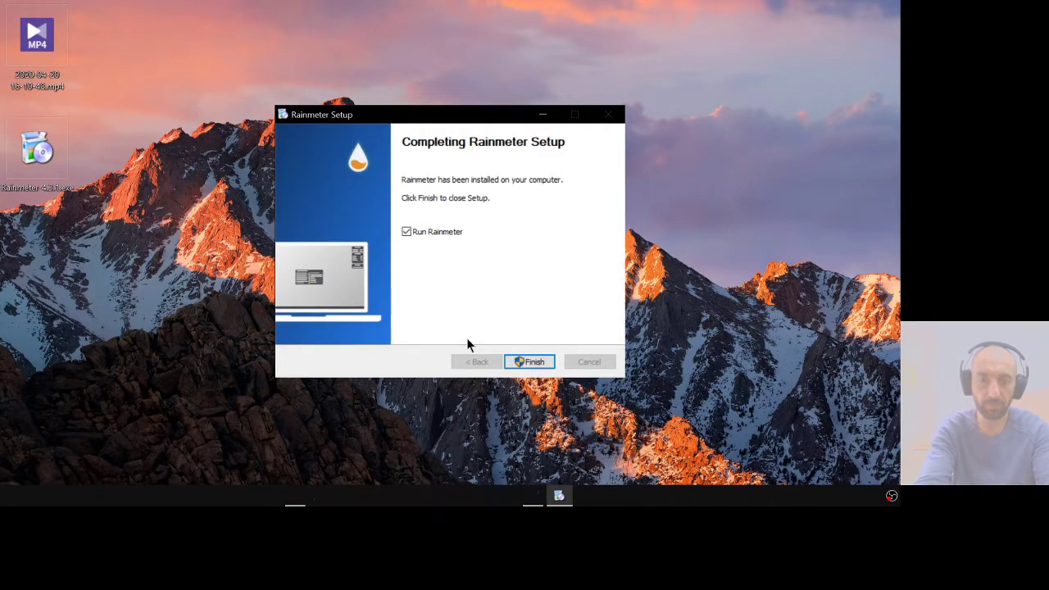
pyautogui.click(532, 362)
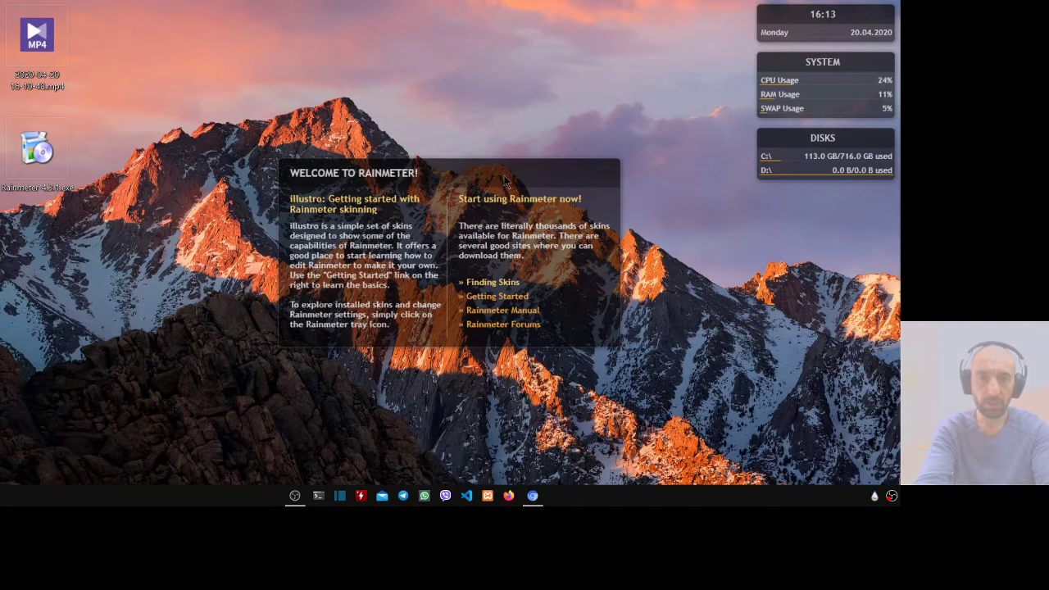
# Unload the illustro Welcome skin and bring up Rainmeter's tray menu.
pyautogui.rightClick(474, 245)
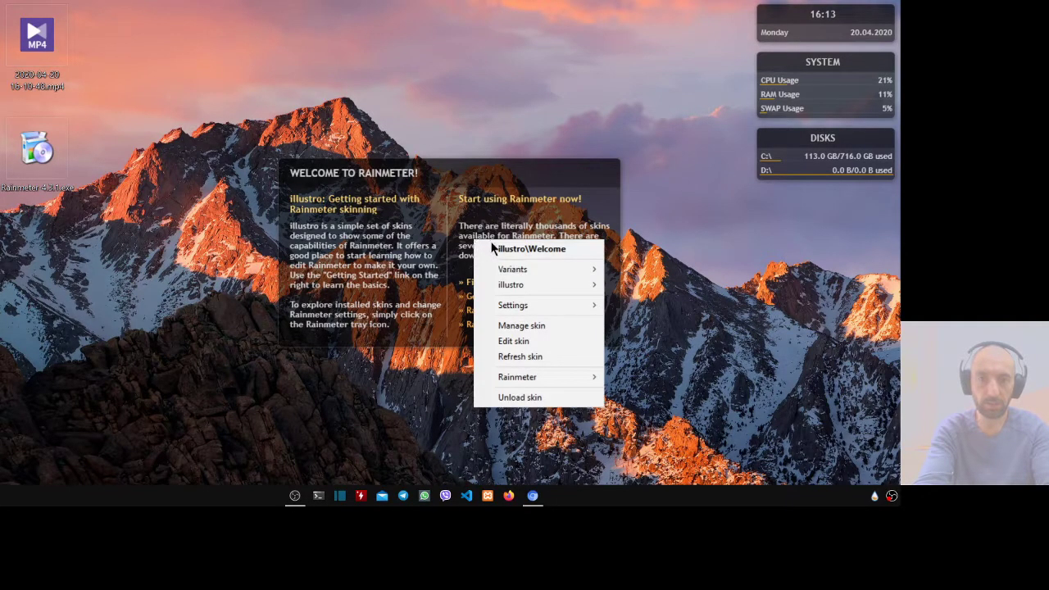
pyautogui.click(539, 402)
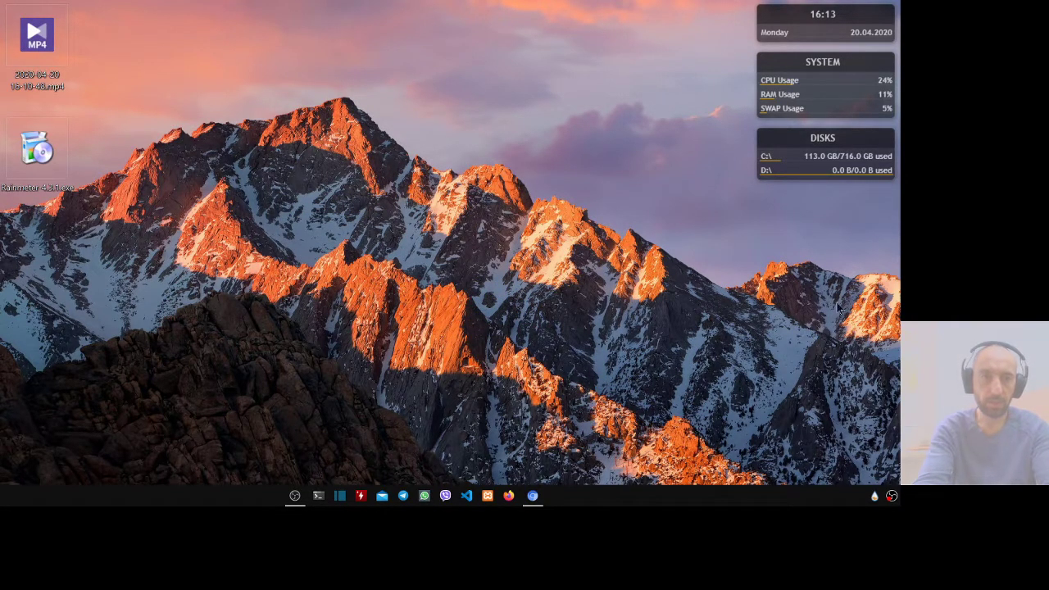
pyautogui.rightClick(877, 505)
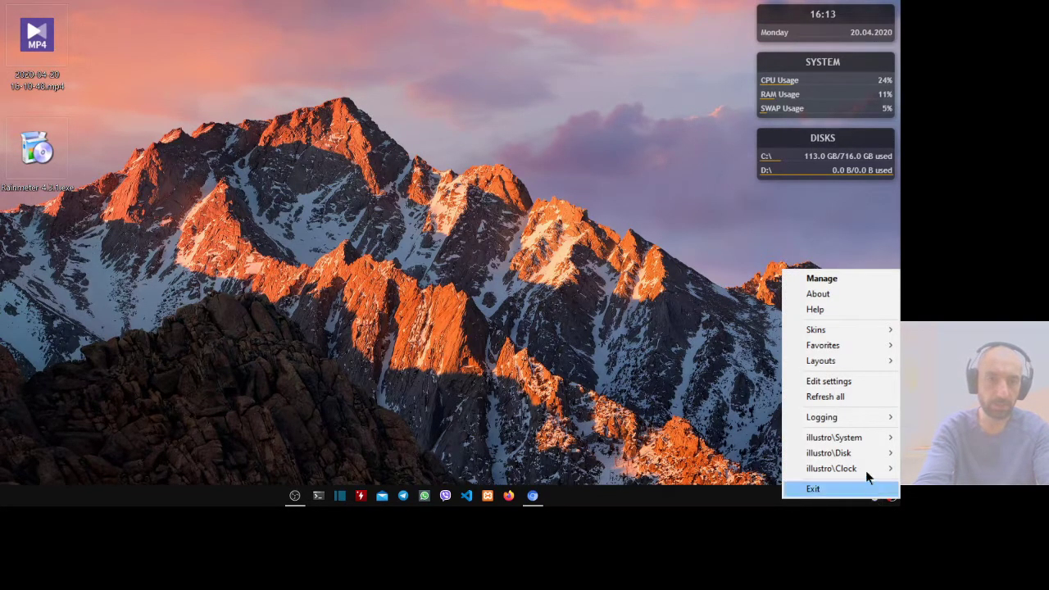
# In Manage Rainmeter, expand illustro > Clock and select Clock.ini to show its settings.
pyautogui.click(840, 278)
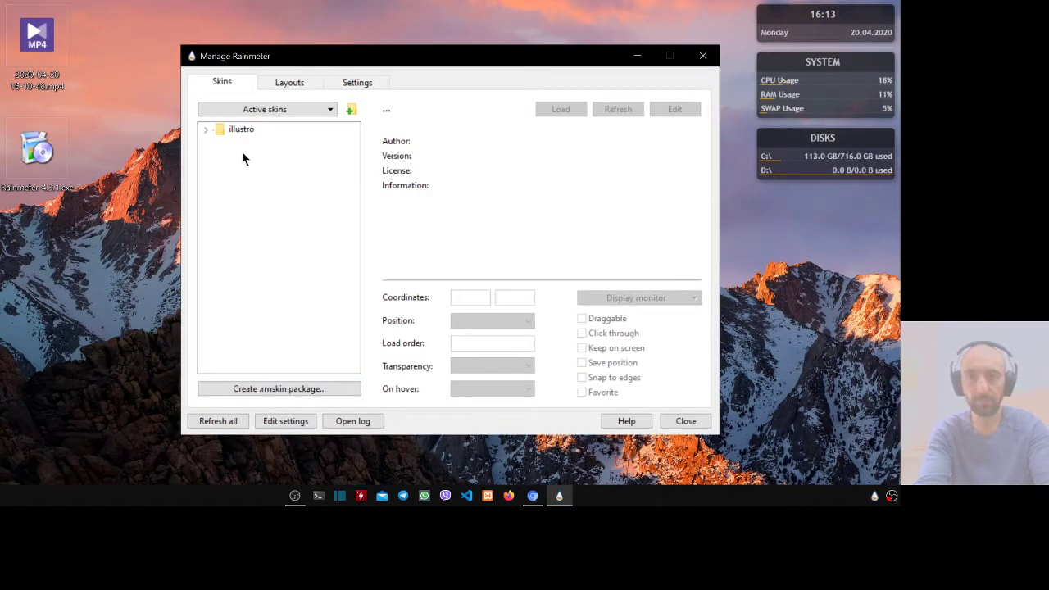
pyautogui.click(221, 129)
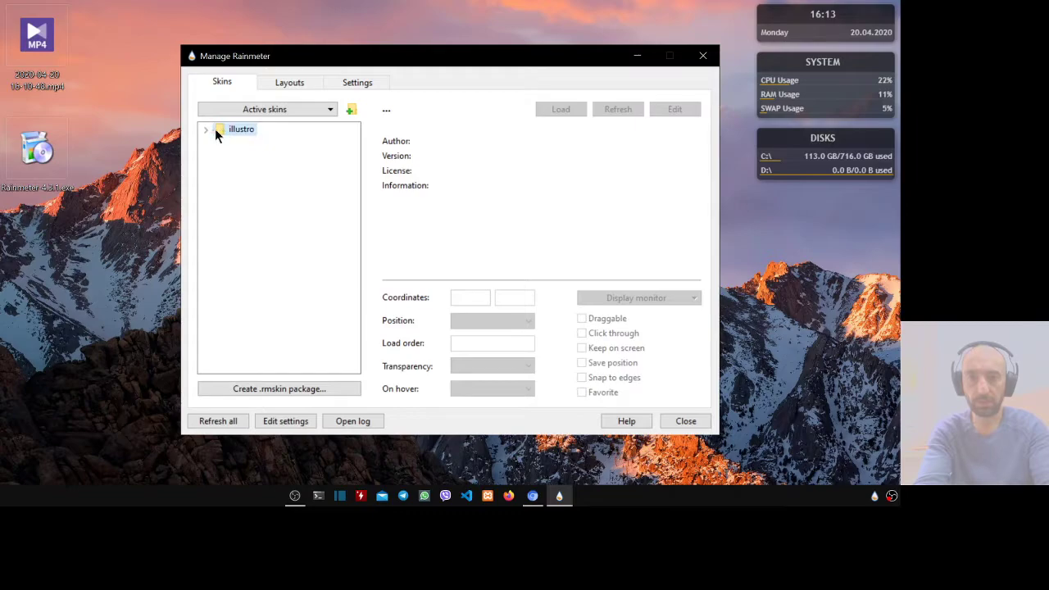
pyautogui.click(206, 131)
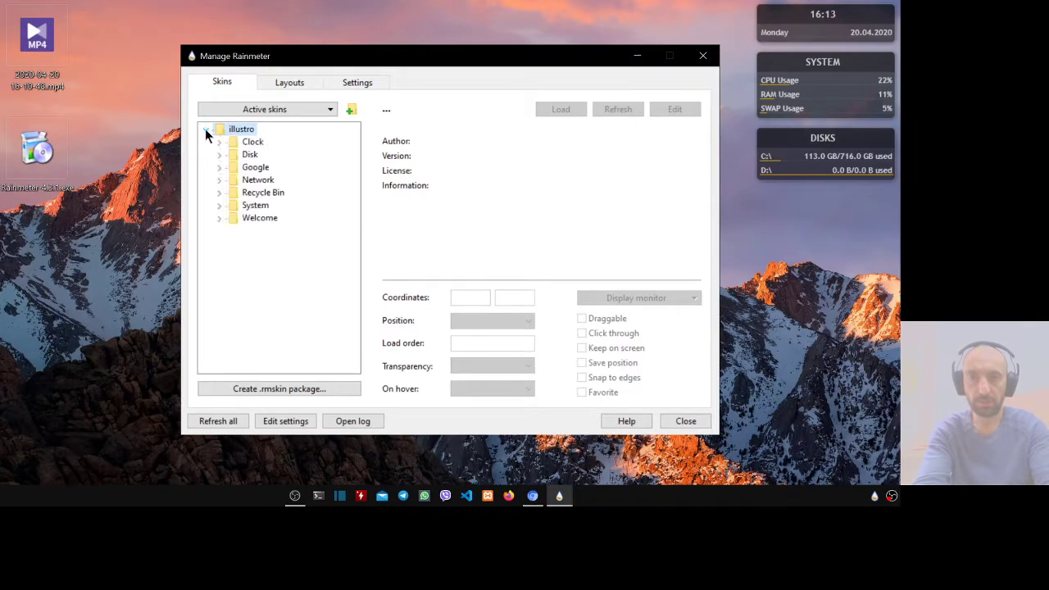
pyautogui.click(220, 142)
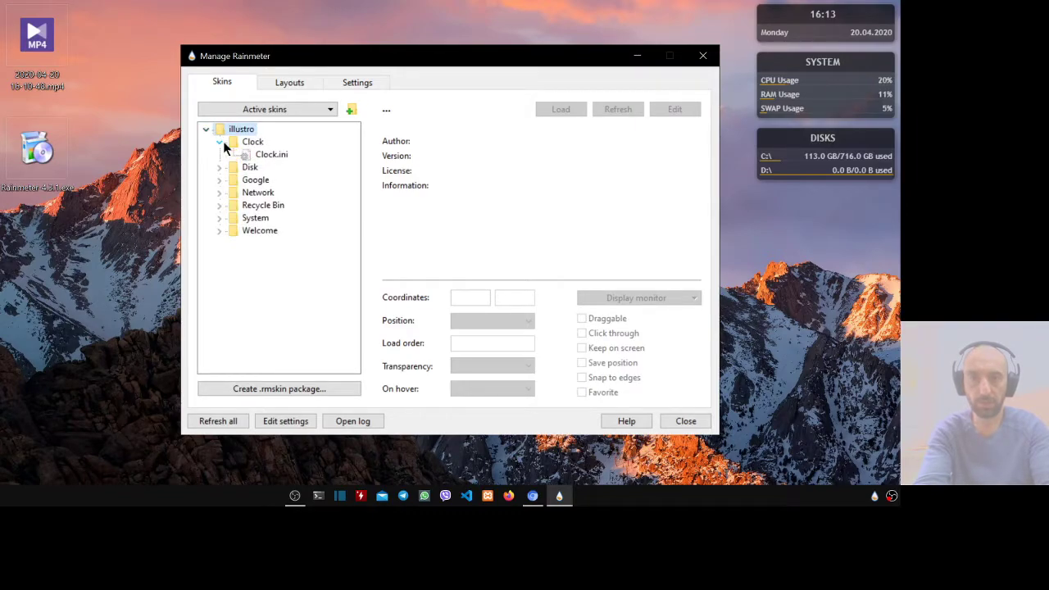
pyautogui.click(277, 154)
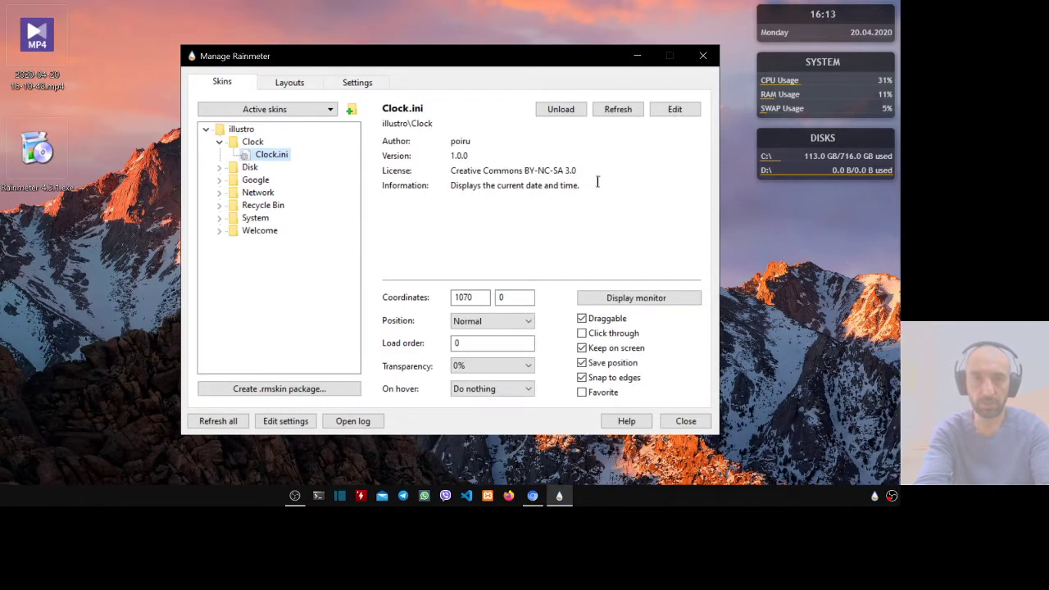
# Open Clock.ini in Notepad maximized and scroll to the measureTime section.
pyautogui.click(677, 109)
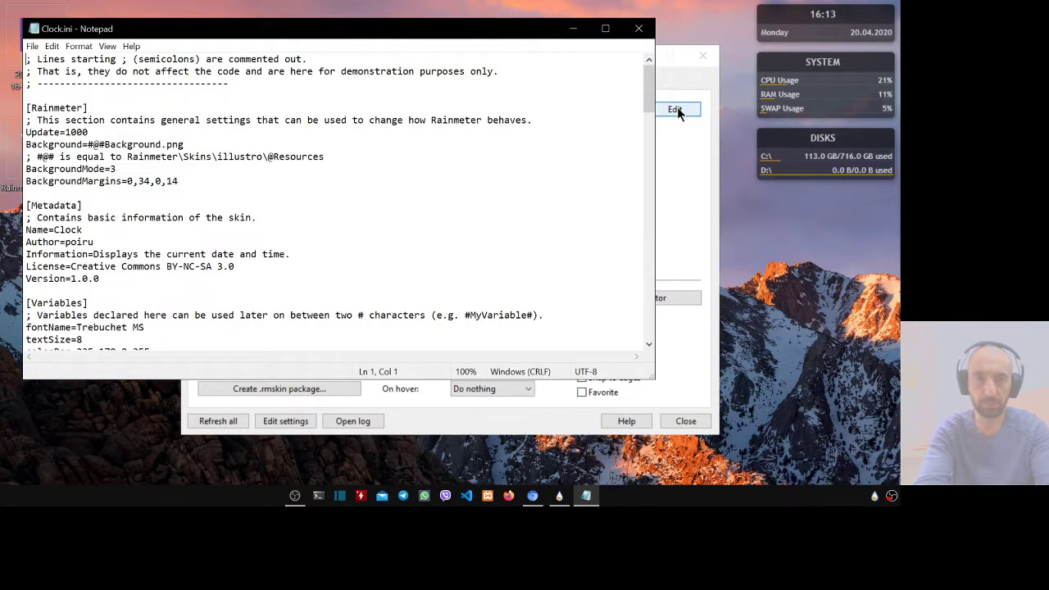
pyautogui.click(510, 192)
pyautogui.press('super+Up')
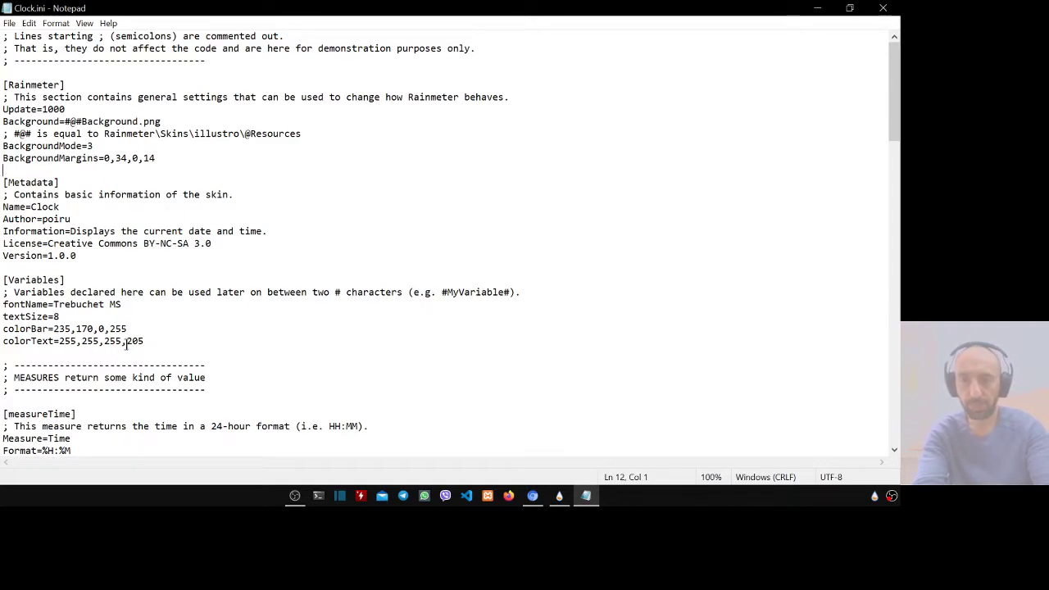
pyautogui.scroll(-1, 127, 344)
pyautogui.scroll(-2, 128, 345)
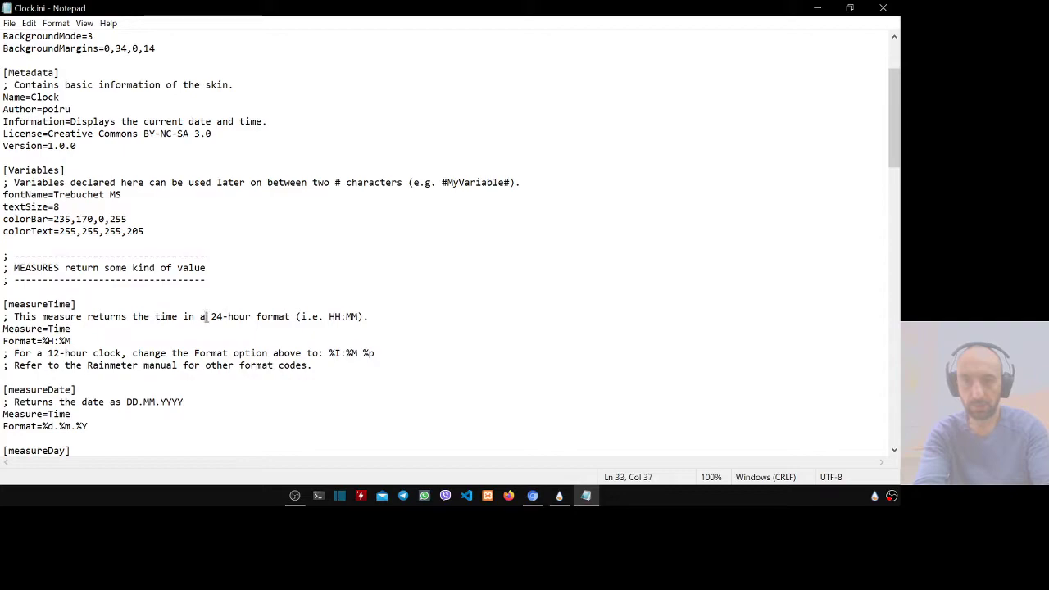
pyautogui.moveTo(205, 317); pyautogui.dragTo(253, 317)
# Snap Notepad to the left half and select the 12-hour format code %I:%M %p.
pyautogui.press('super+Left')
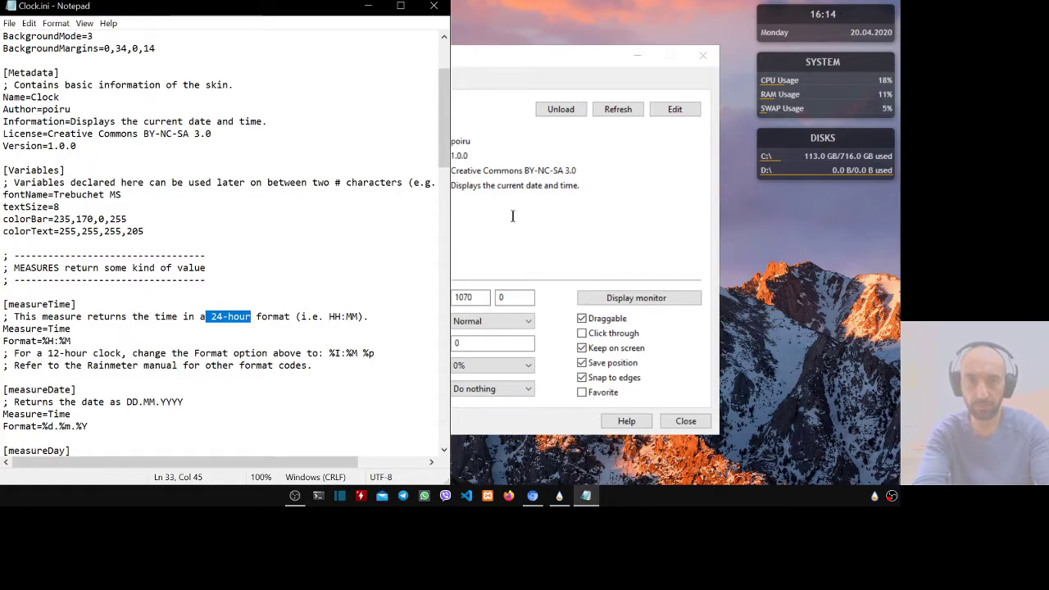
pyautogui.scroll(-1, 263, 348)
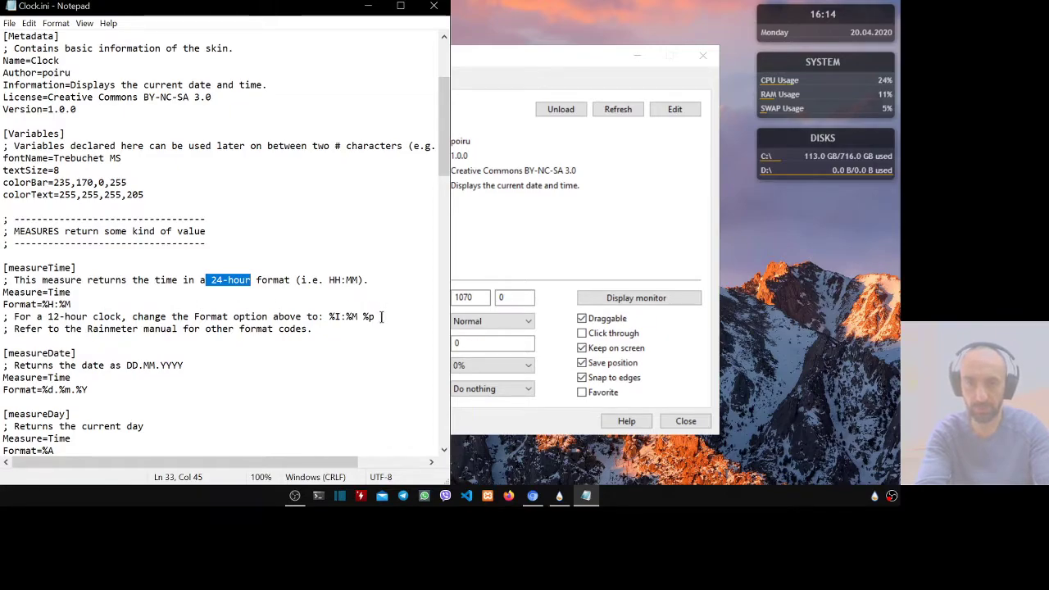
pyautogui.moveTo(375, 316); pyautogui.dragTo(328, 319)
pyautogui.hotkey('ctrl', 'c')
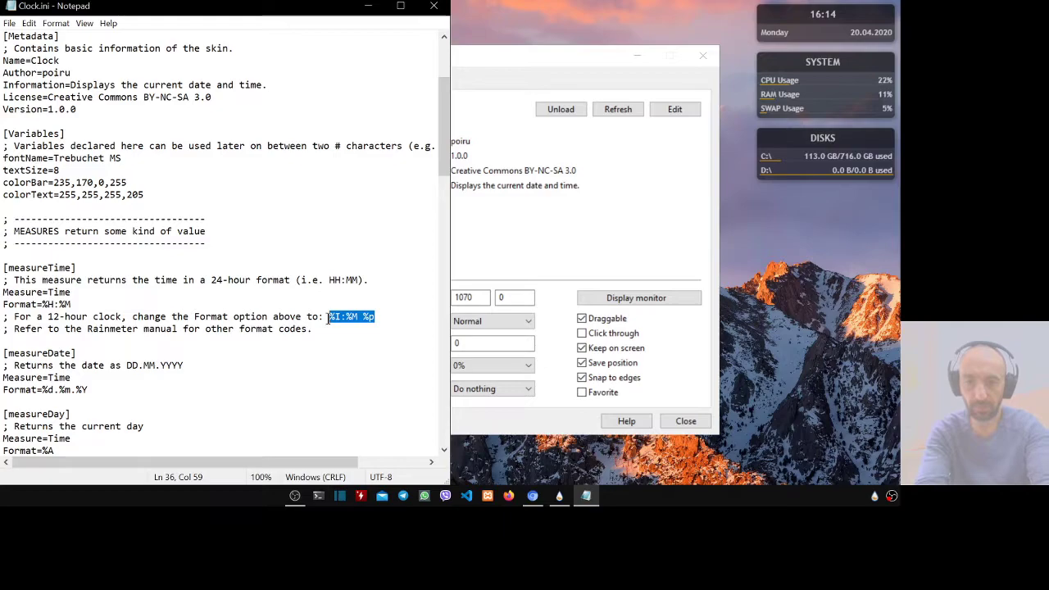
# Change measureTime's Format from %H:%M to %I:%M %p.
pyautogui.click(41, 305)
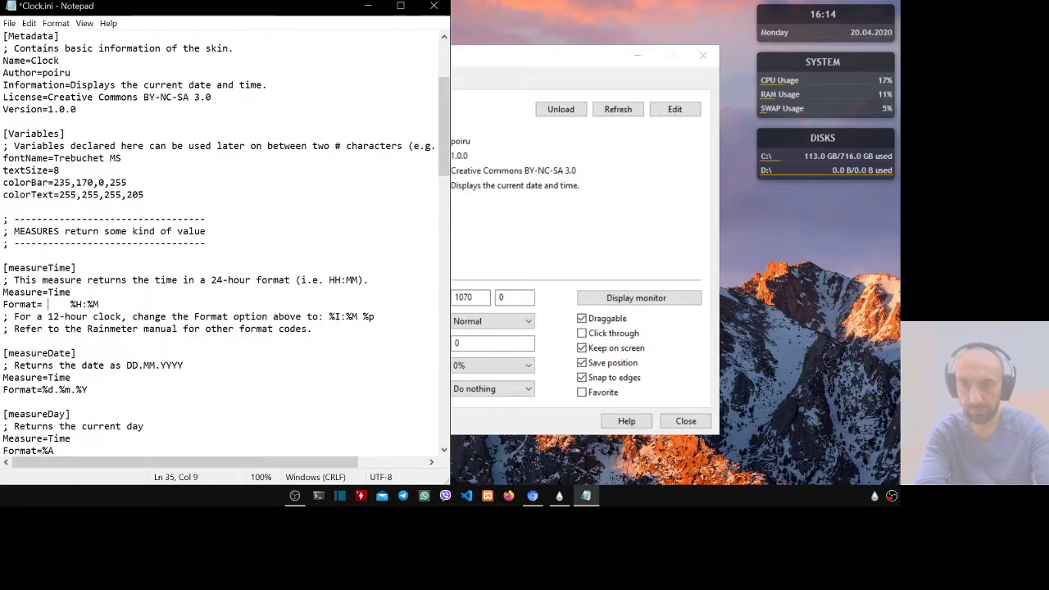
pyautogui.hotkey('ctrl', 'v')
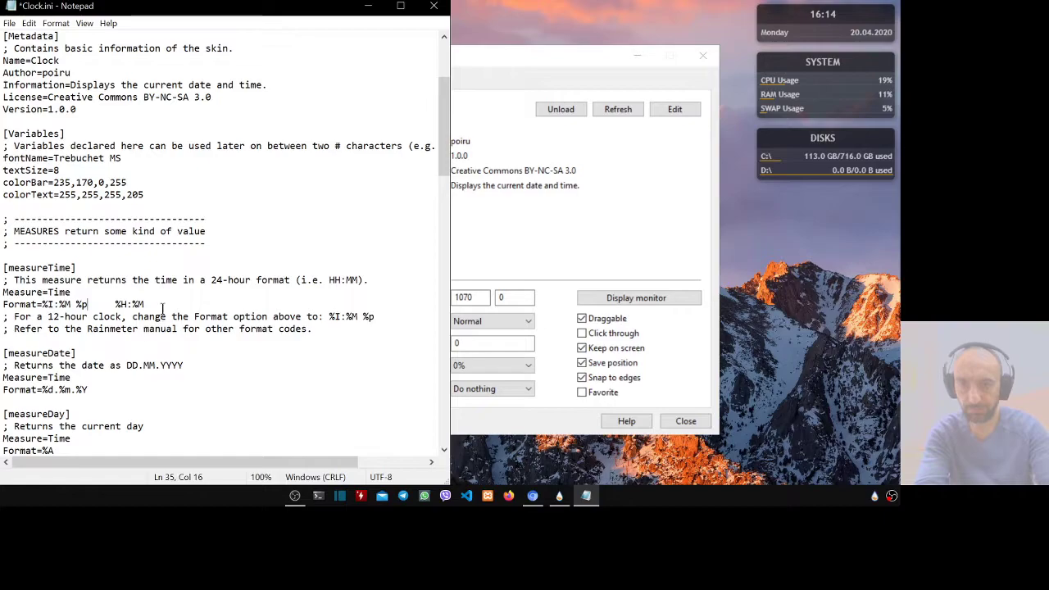
pyautogui.moveTo(162, 306); pyautogui.dragTo(89, 310)
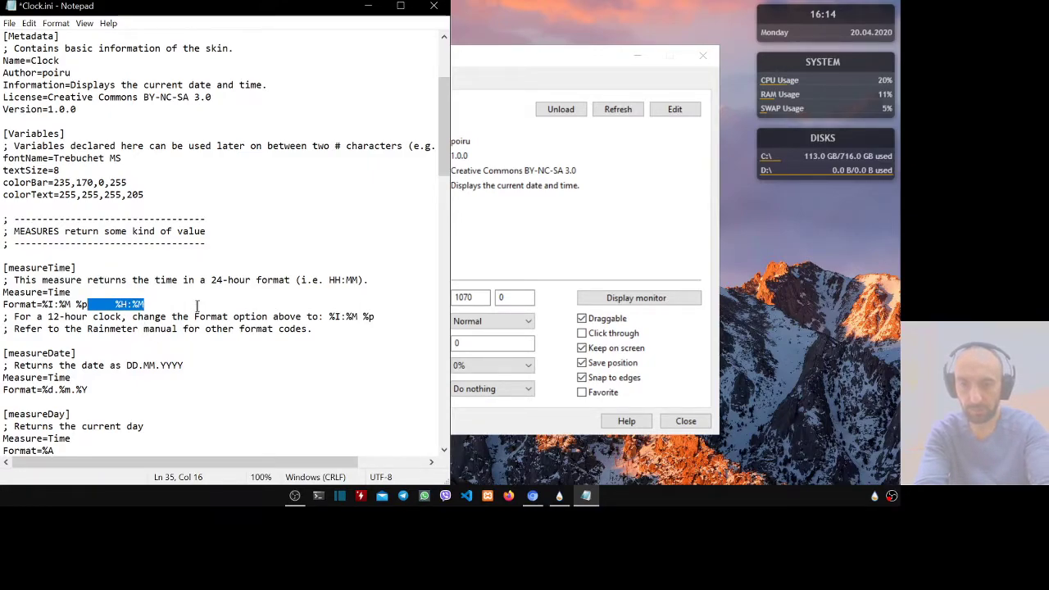
pyautogui.press('Delete')
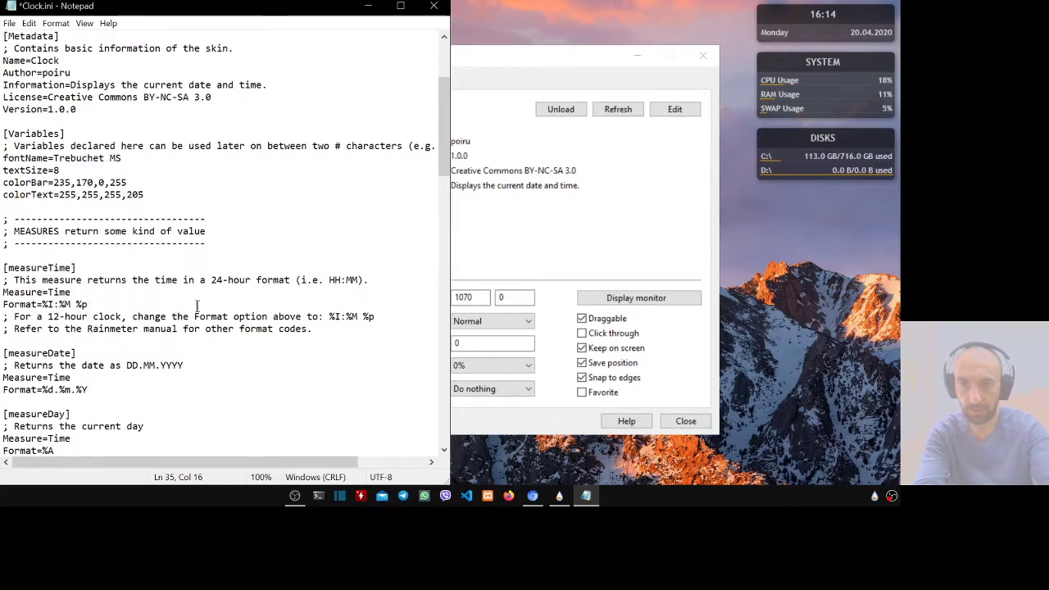
# Append 'to 24: %H:%M' to the 12-hour comment and save Clock.ini.
pyautogui.click(382, 316)
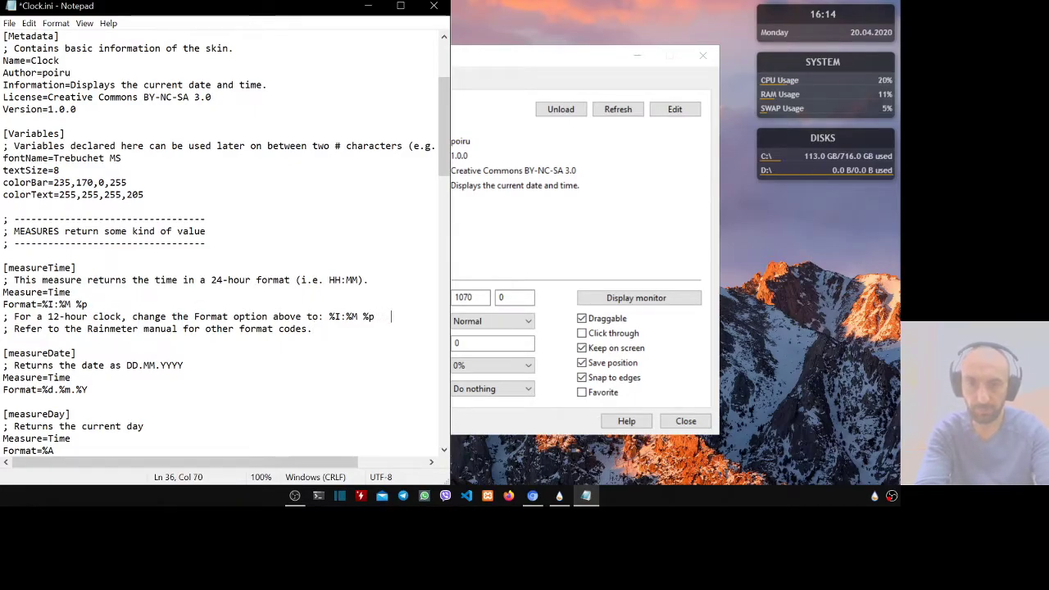
pyautogui.write('t')
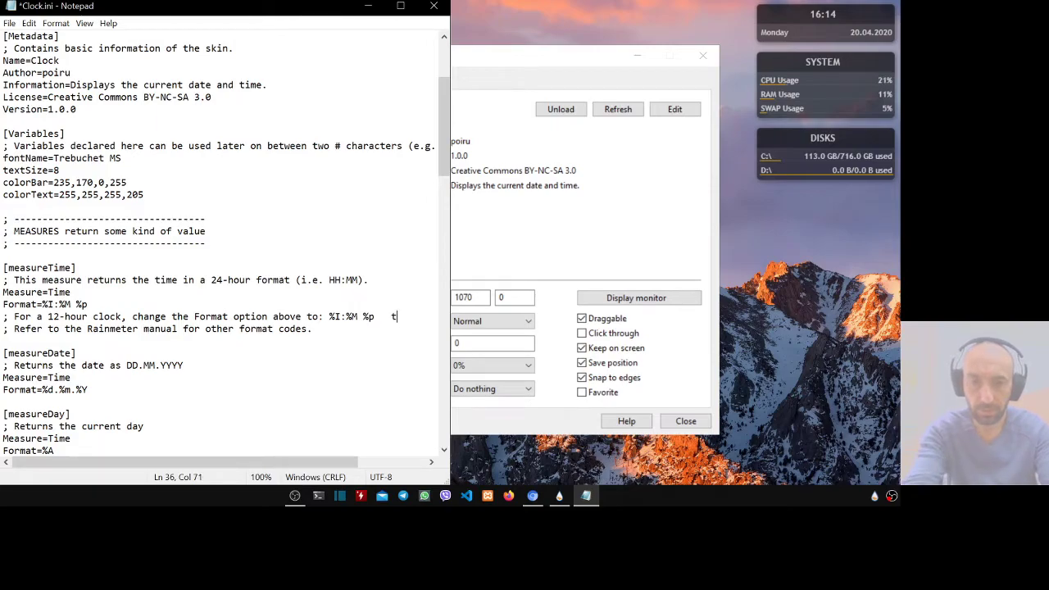
pyautogui.write('o 24:')
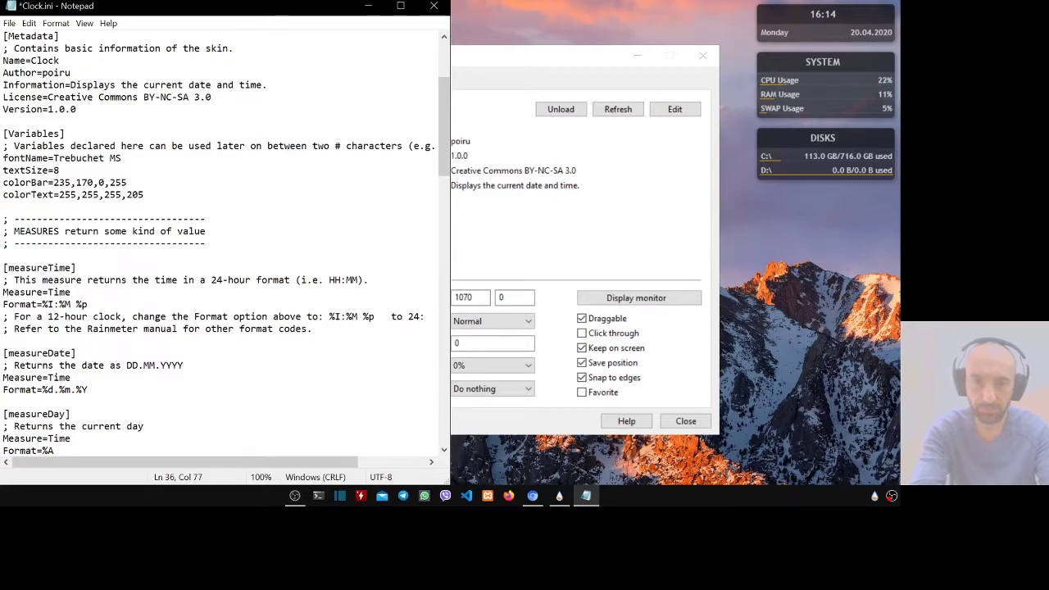
pyautogui.write('%H:%M')
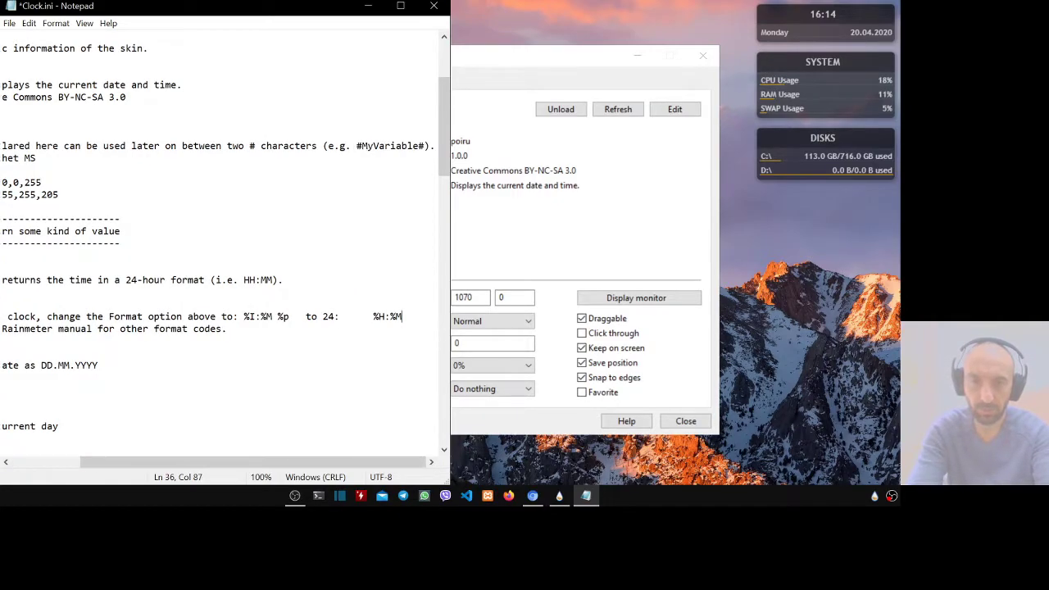
pyautogui.press('super+Up')
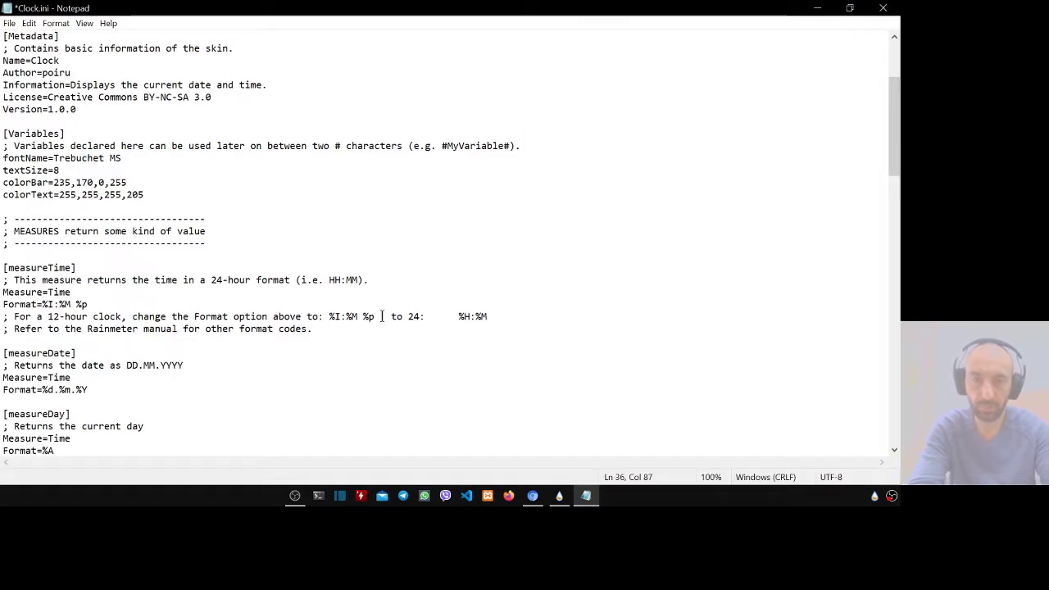
pyautogui.press('super+Down')
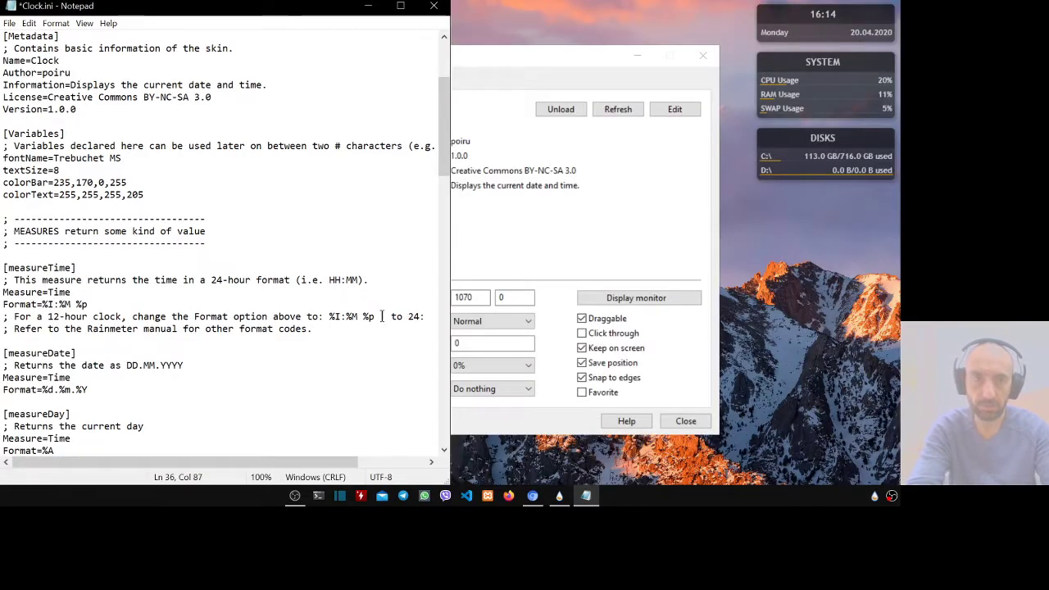
pyautogui.hotkey('ctrl', 's')
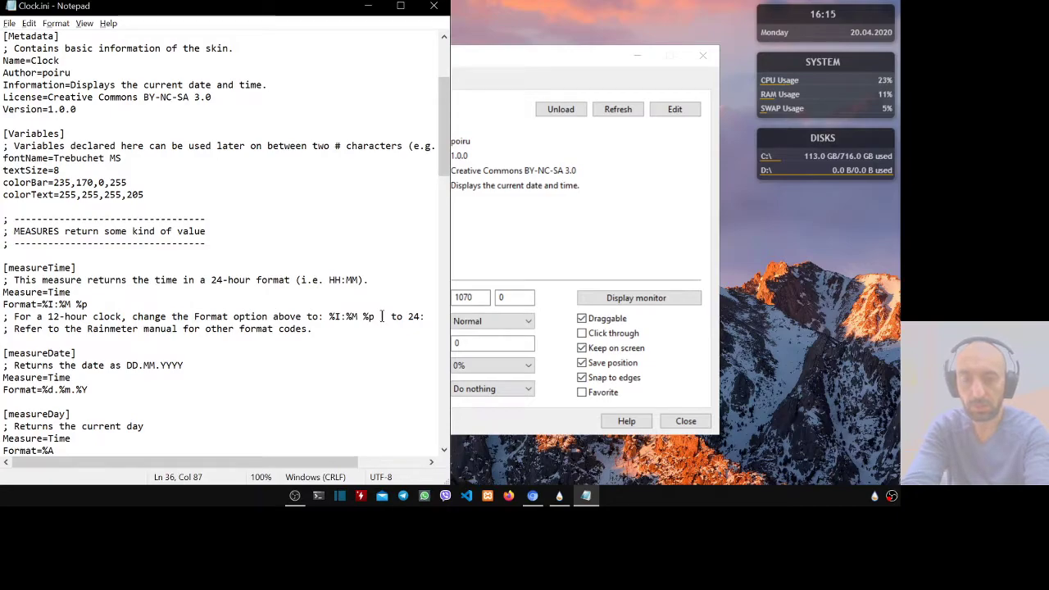
# Close Notepad and refresh Clock.ini so the desktop clock shows 04:15 PM.
pyautogui.hotkey('alt', 'F4')
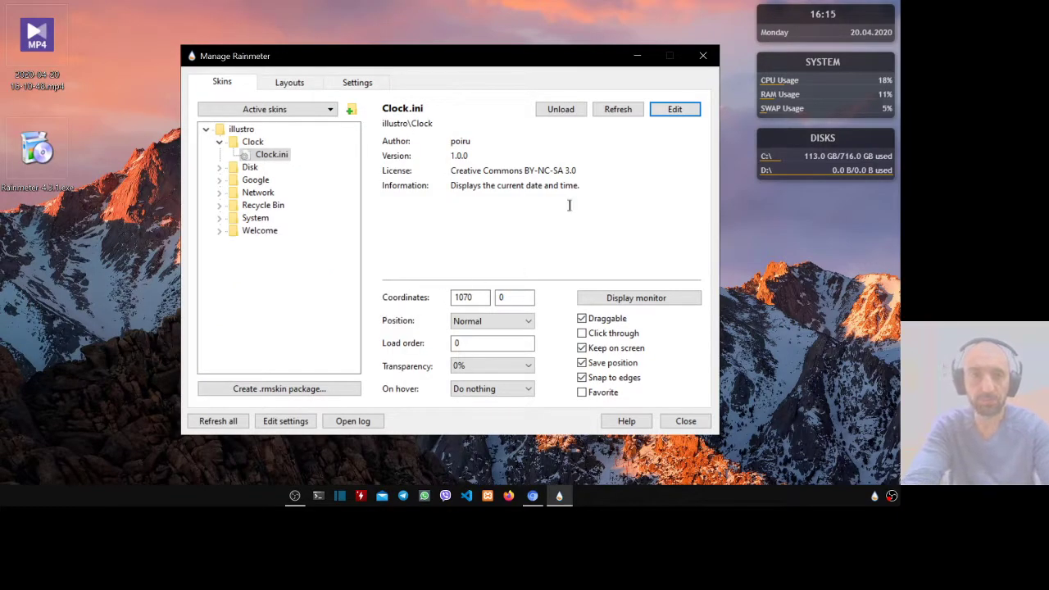
pyautogui.click(623, 115)
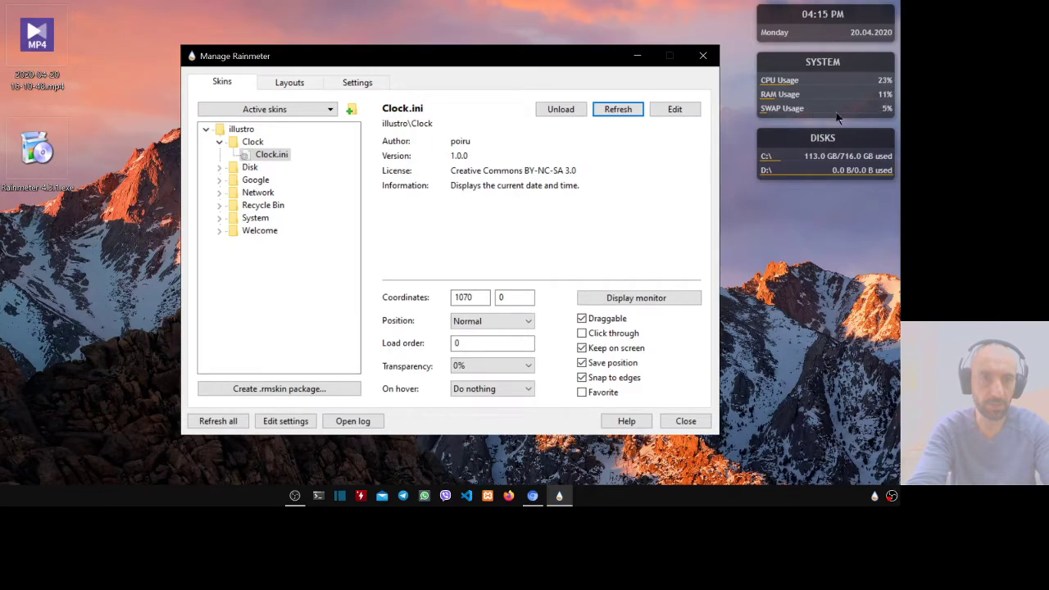
pyautogui.click(640, 189)
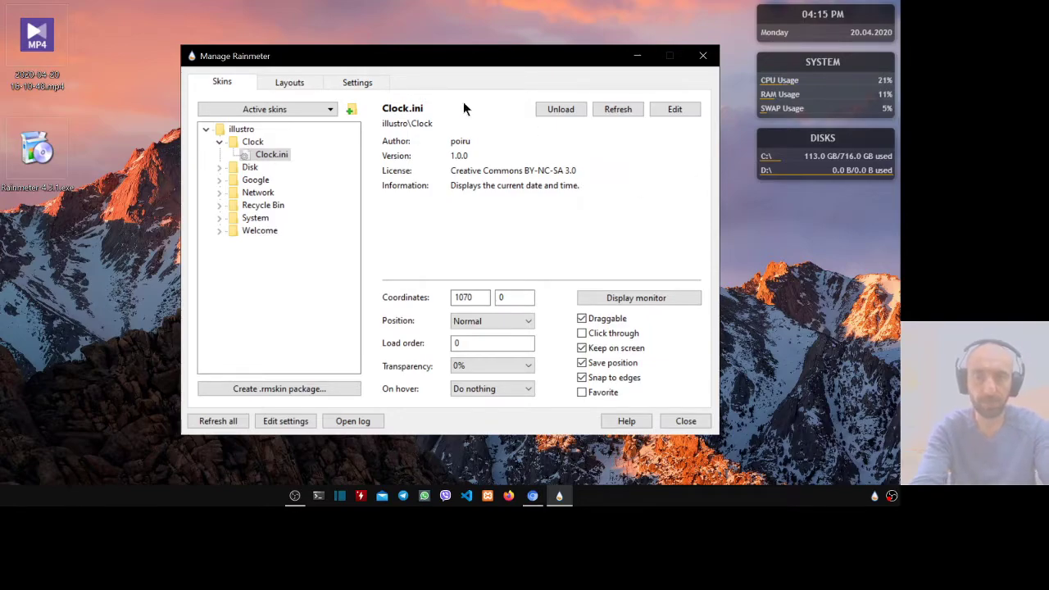
# Turn on 'Disable dragging' in Rainmeter Settings, confirming the SYSTEM skin no longer moves.
pyautogui.click(357, 84)
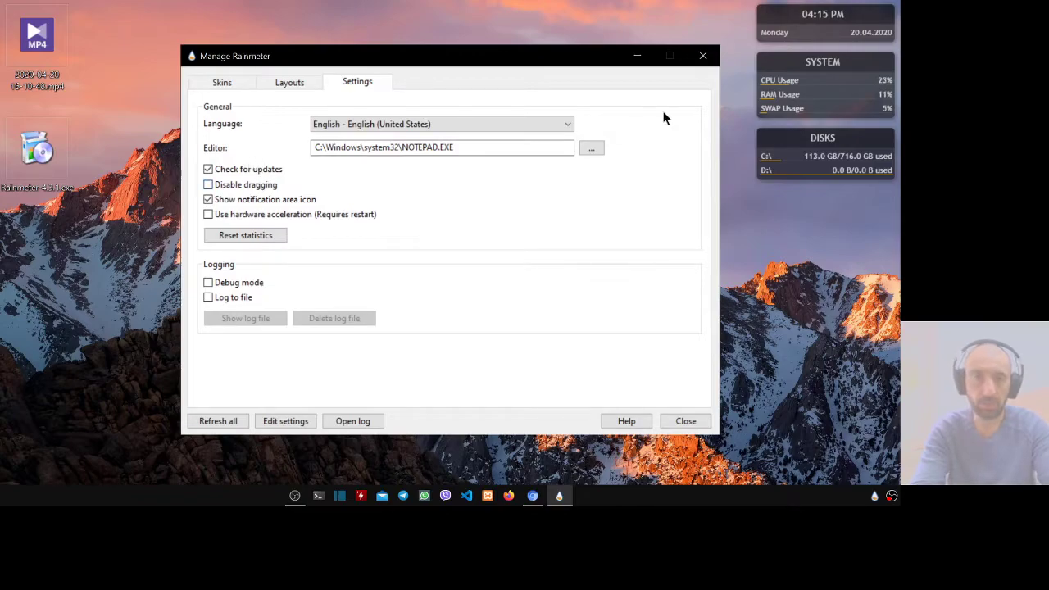
pyautogui.moveTo(817, 64)
pyautogui.mouseDown()
pyautogui.moveTo(820, 75)
pyautogui.moveTo(820, 66)
pyautogui.mouseUp()
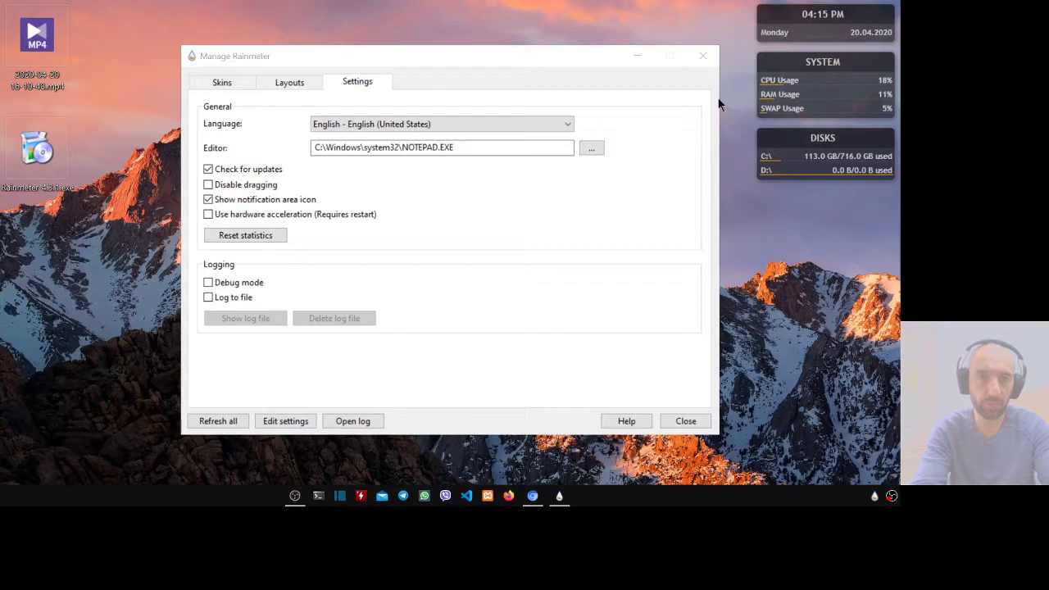
pyautogui.click(237, 185)
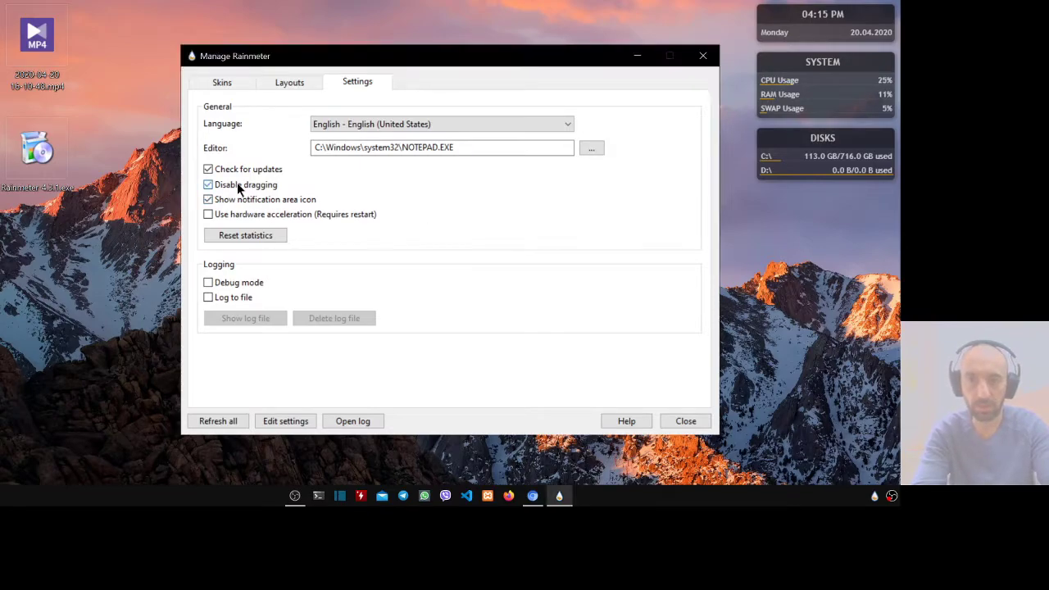
pyautogui.click(821, 68)
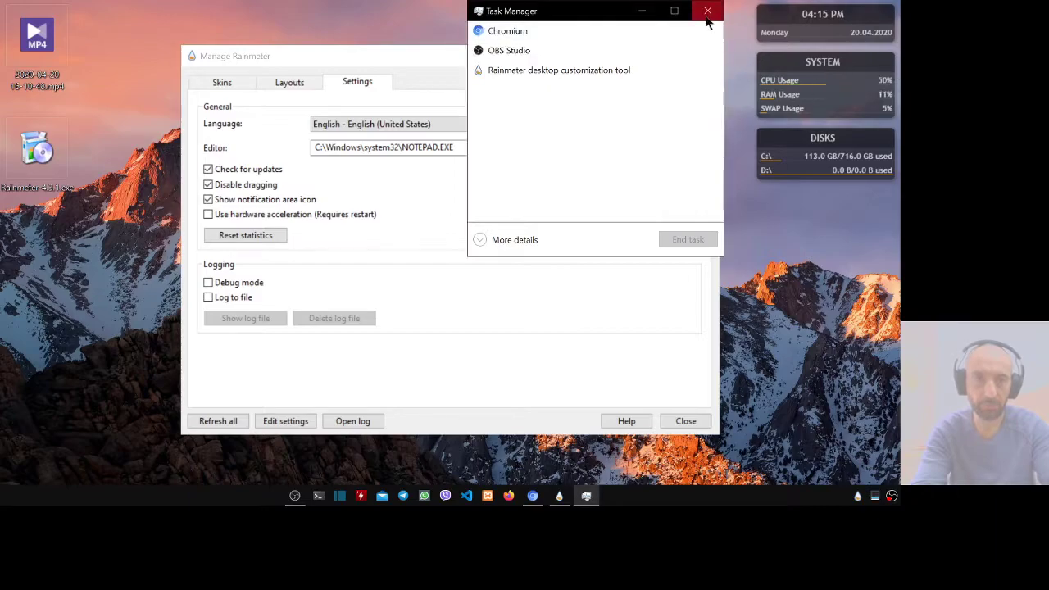
pyautogui.click(707, 13)
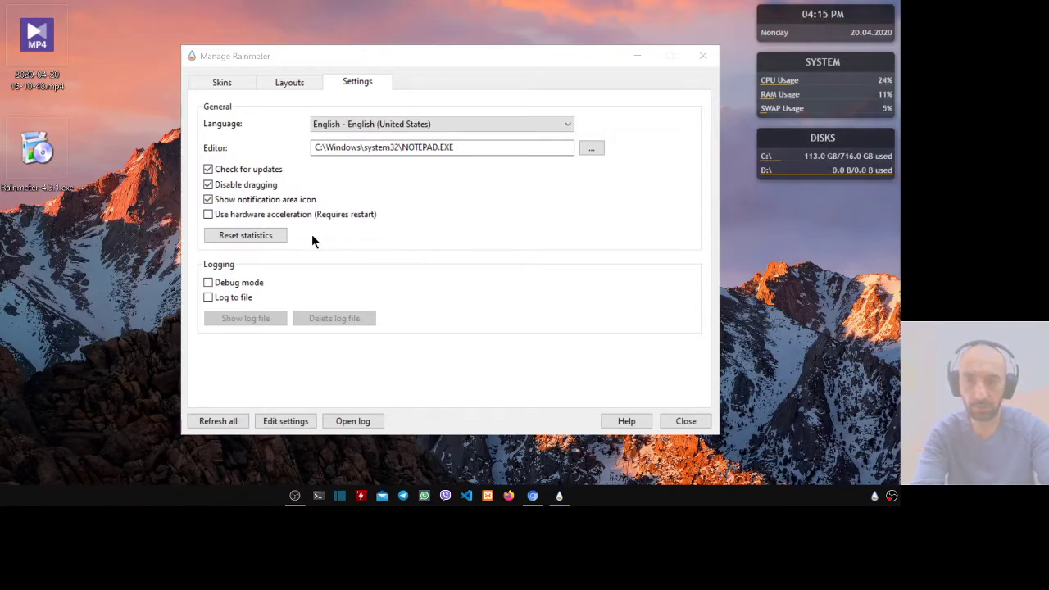
pyautogui.click(298, 83)
# Select illustro's System.ini in the Skins list and unload it from the desktop.
pyautogui.click(213, 88)
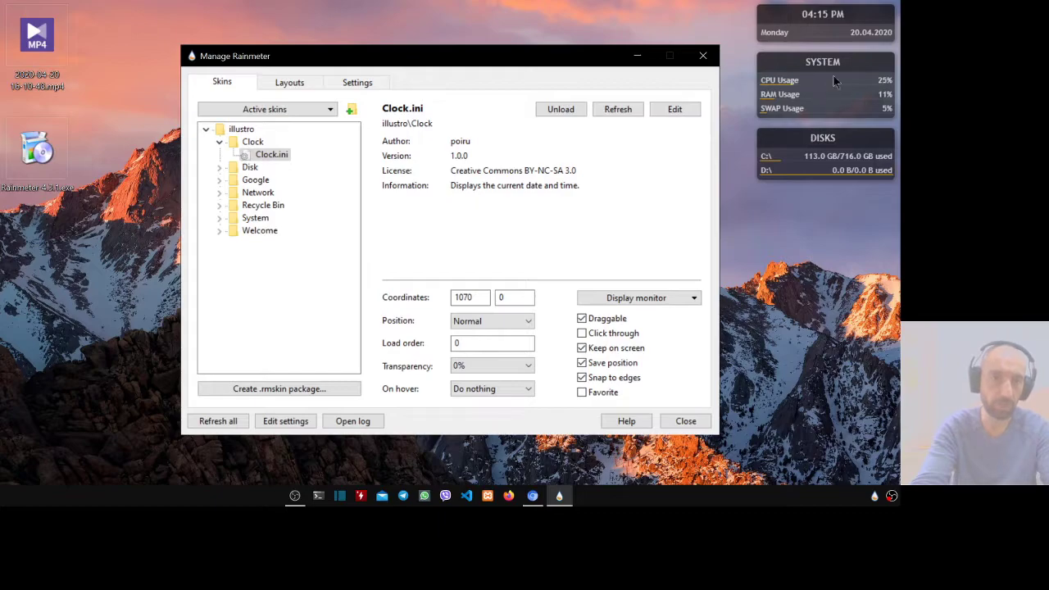
pyautogui.click(219, 219)
pyautogui.click(261, 233)
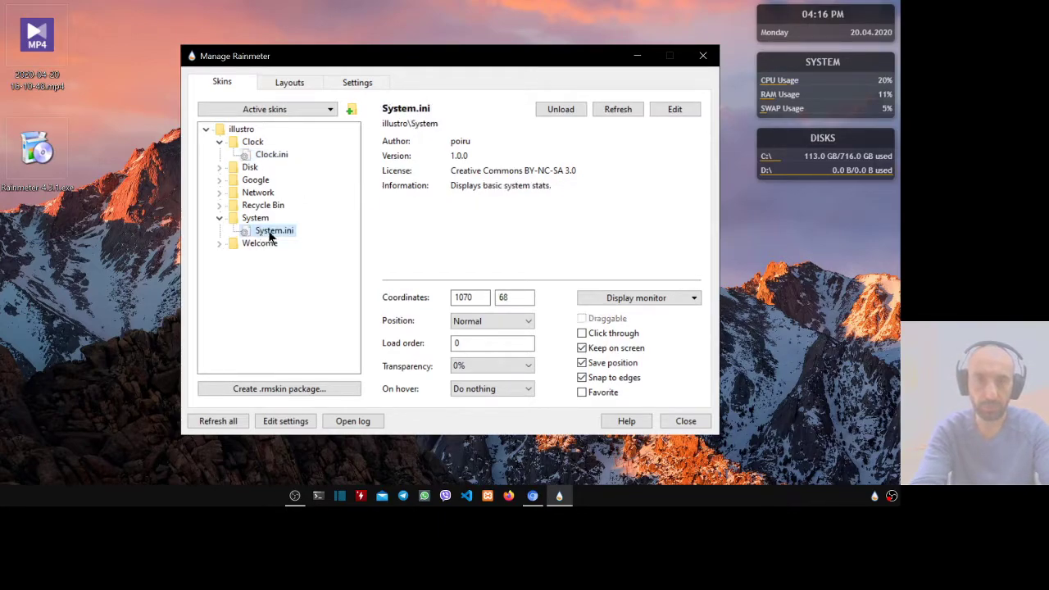
pyautogui.click(556, 109)
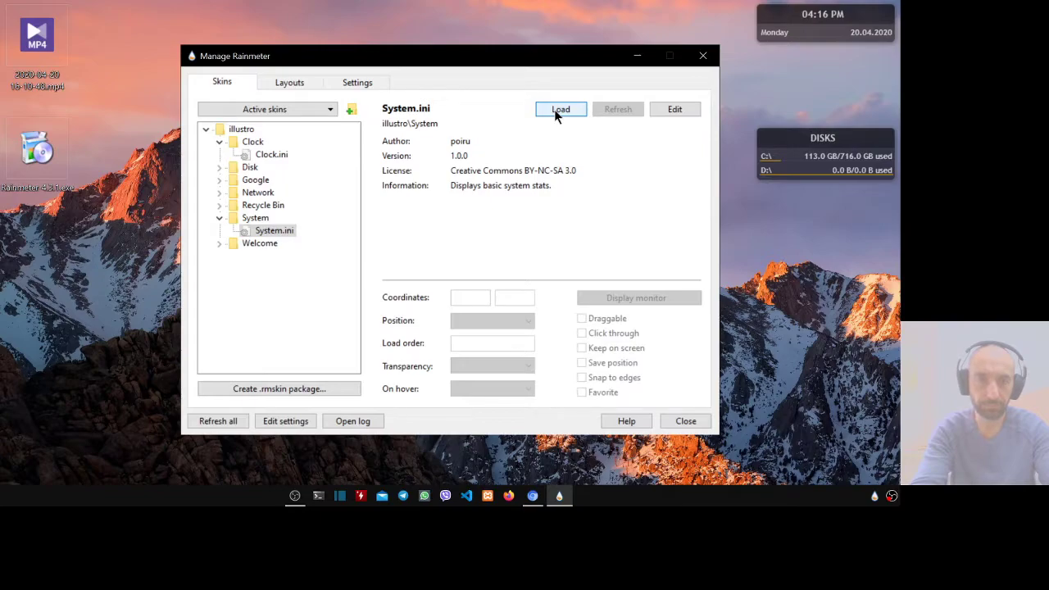
# Move the DISKS skin up under the clock, turn on Disable dragging, and refresh all skins.
pyautogui.click(358, 83)
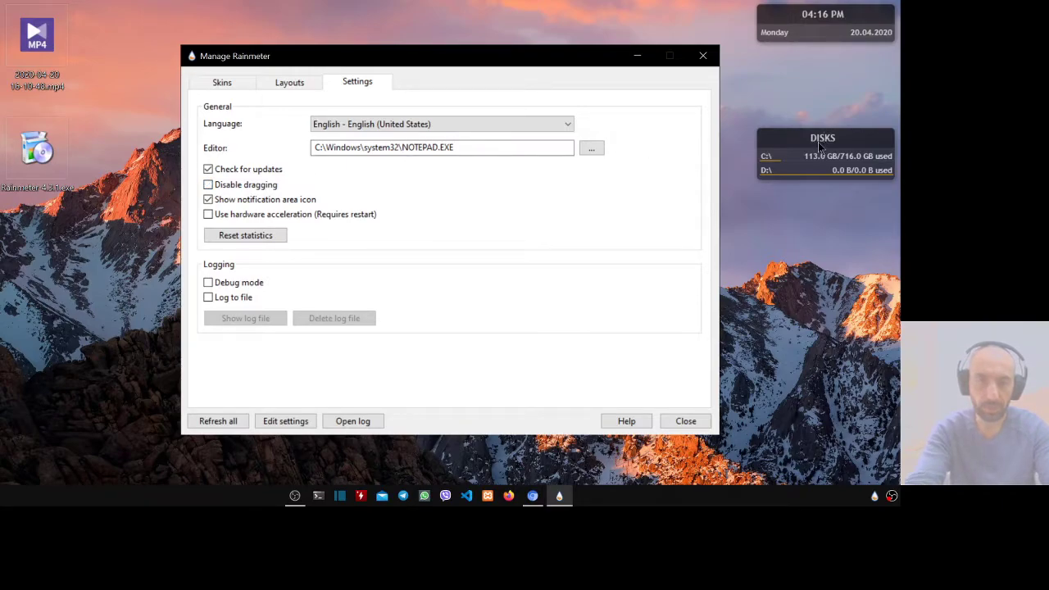
pyautogui.moveTo(819, 137); pyautogui.dragTo(847, 65)
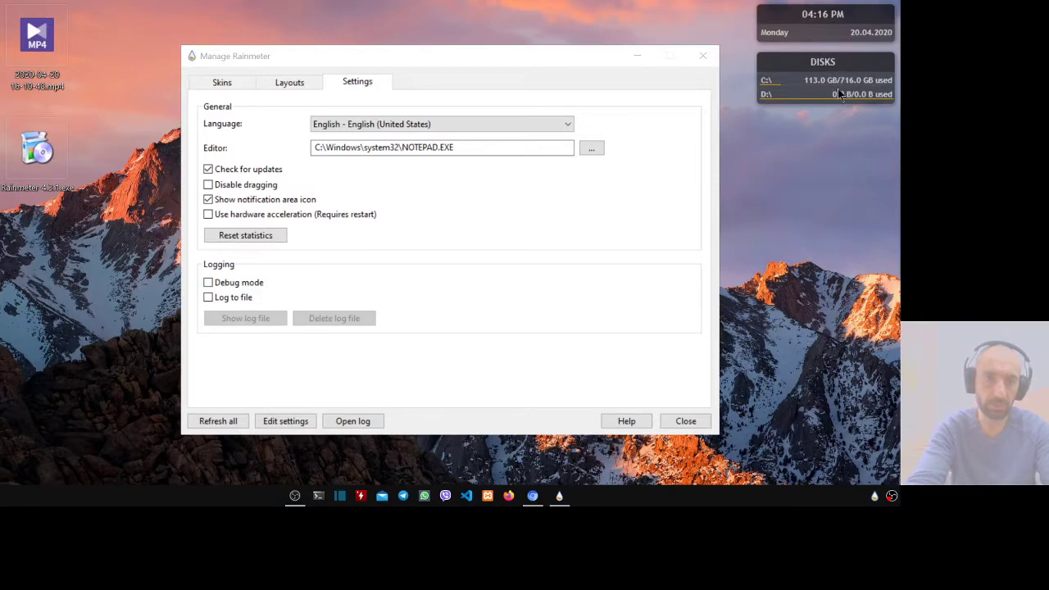
pyautogui.click(256, 181)
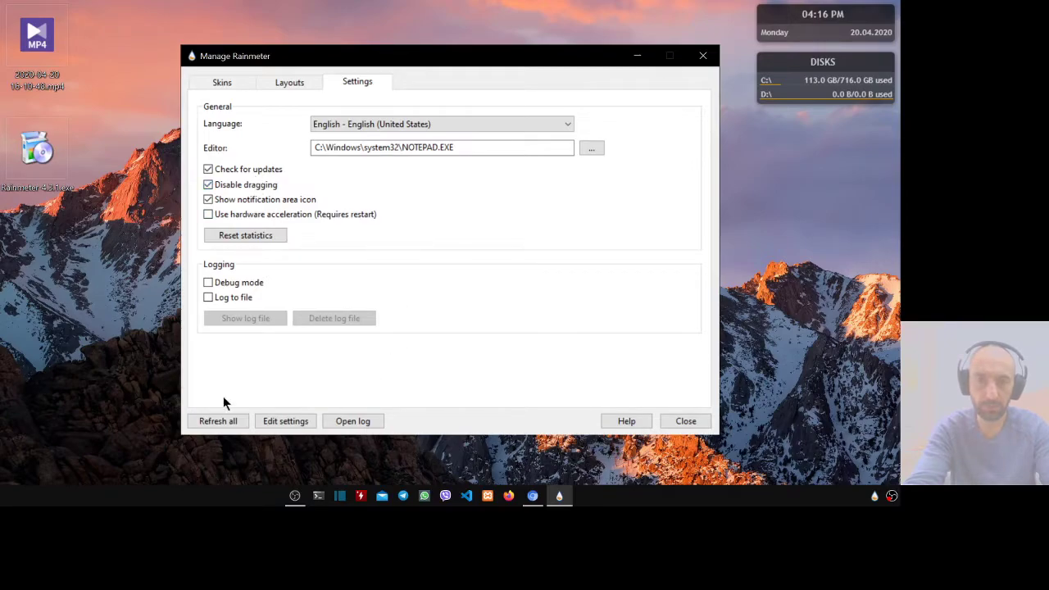
pyautogui.click(221, 421)
pyautogui.click(222, 421)
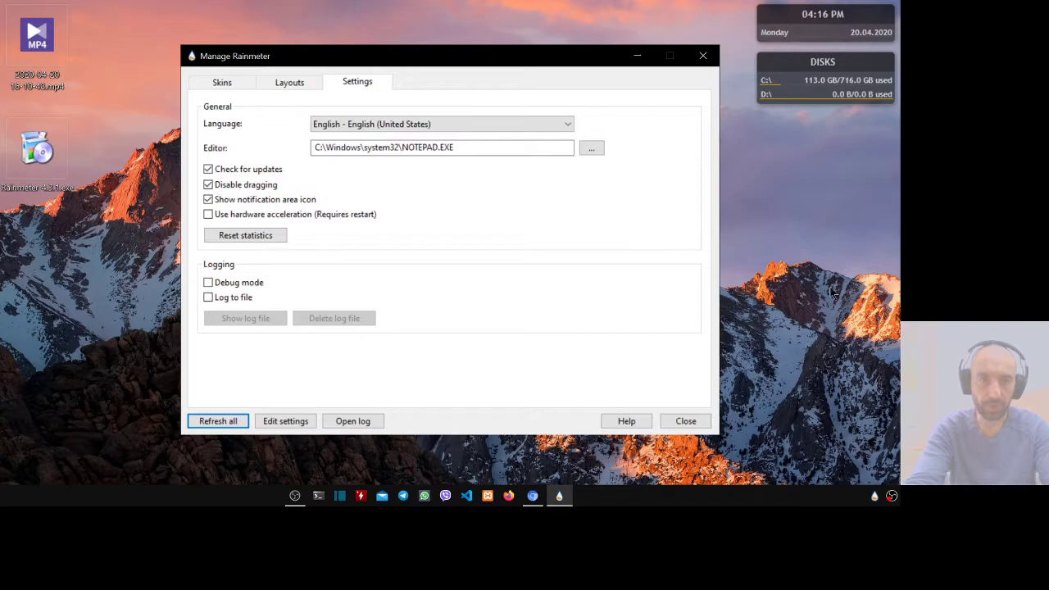
# Close the skin manager, search 'rain', and open the Rainmeter shortcut's file location.
pyautogui.click(703, 56)
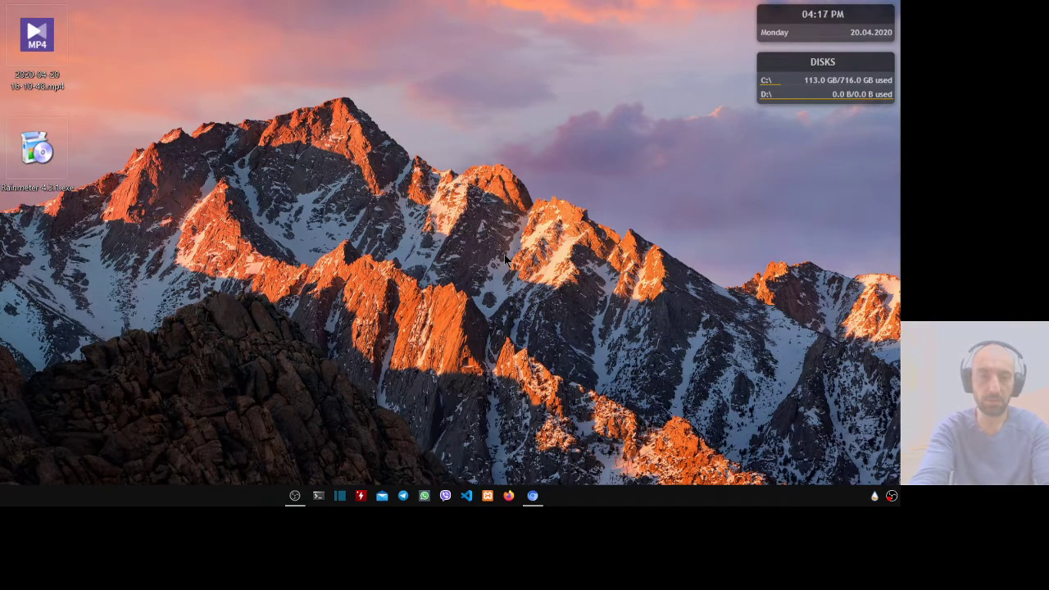
pyautogui.press('super')
pyautogui.write('r')
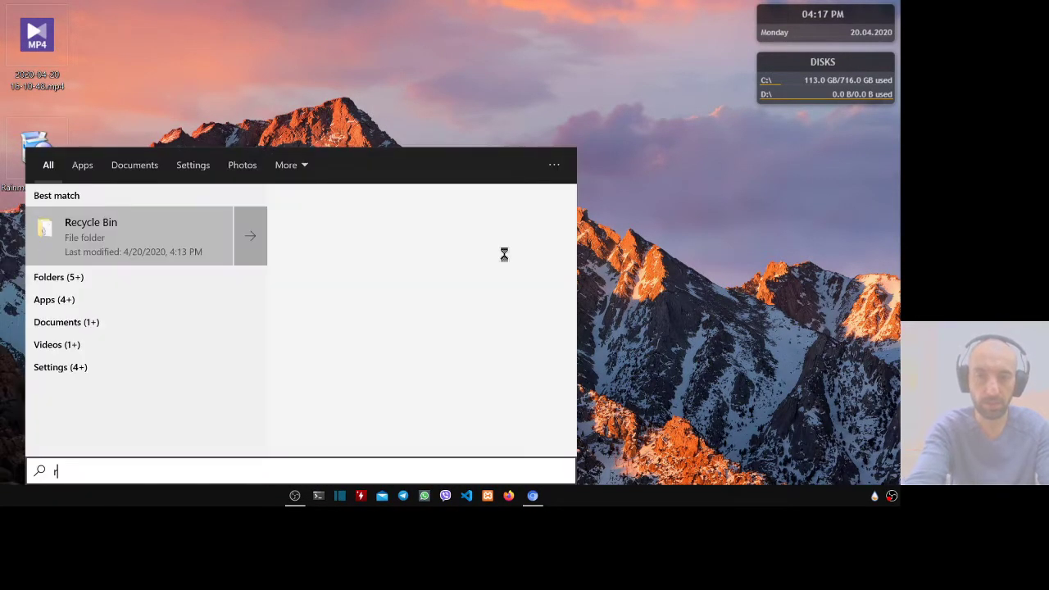
pyautogui.press('BackSpace')
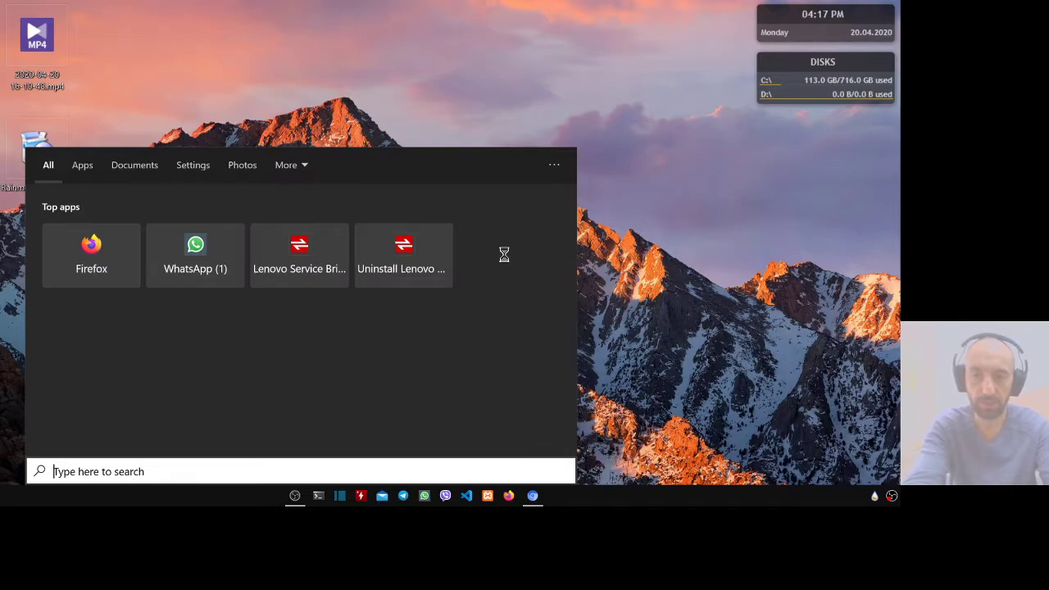
pyautogui.write('rain')
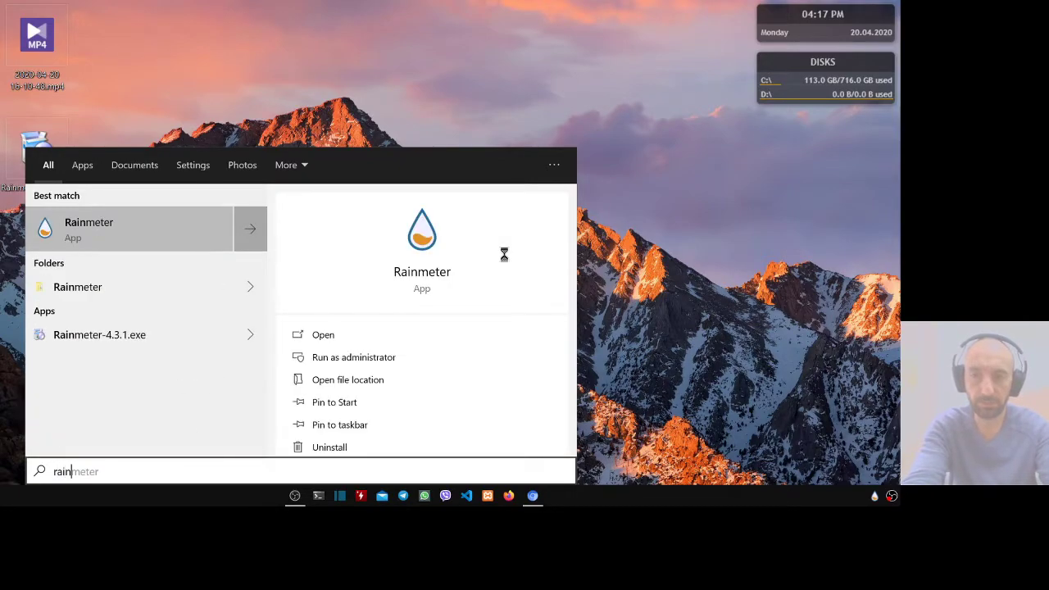
pyautogui.rightClick(123, 232)
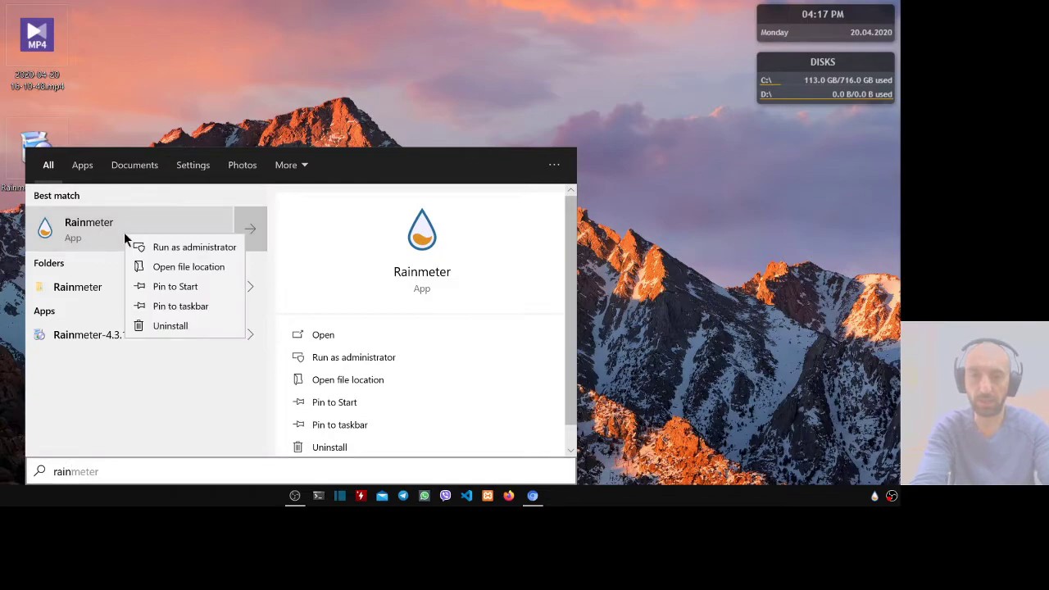
pyautogui.click(194, 273)
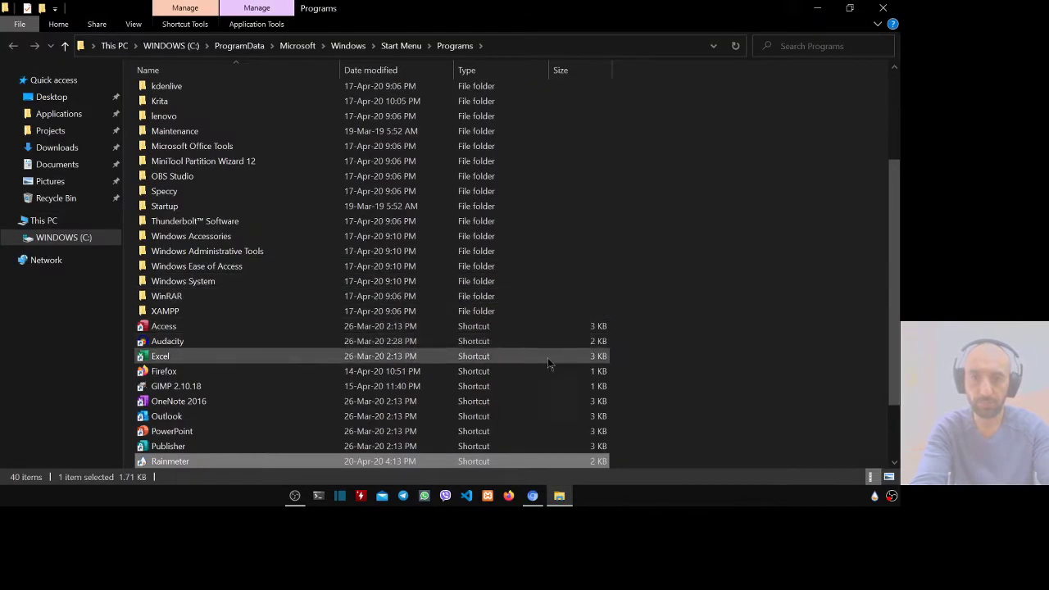
# Follow the Rainmeter shortcut's file location to C:\Program Files\Rainmeter, showing Rainmeter.exe.
pyautogui.scroll(-2, 815, 321)
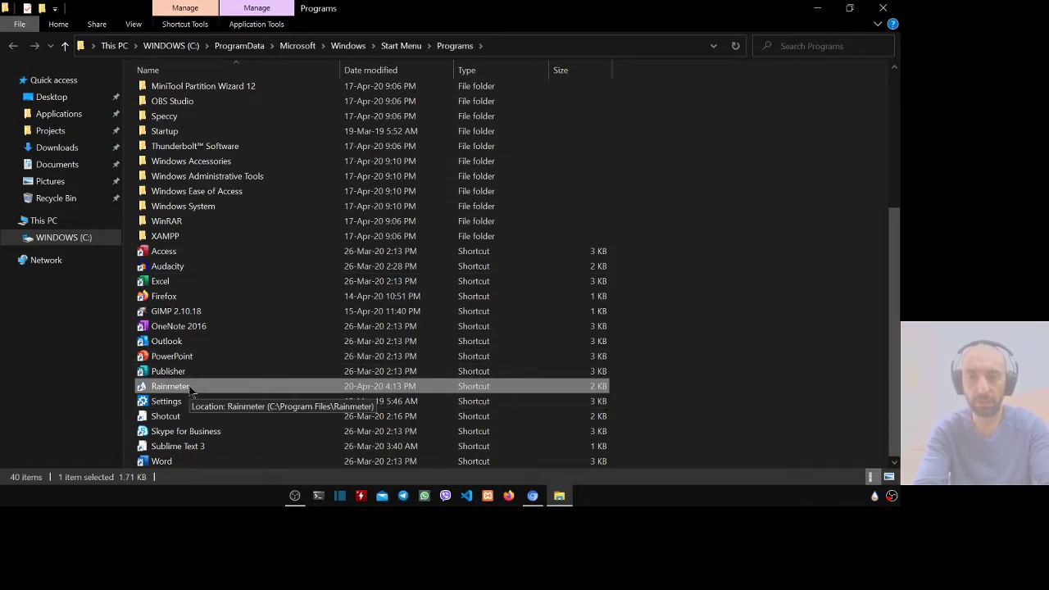
pyautogui.rightClick(191, 391)
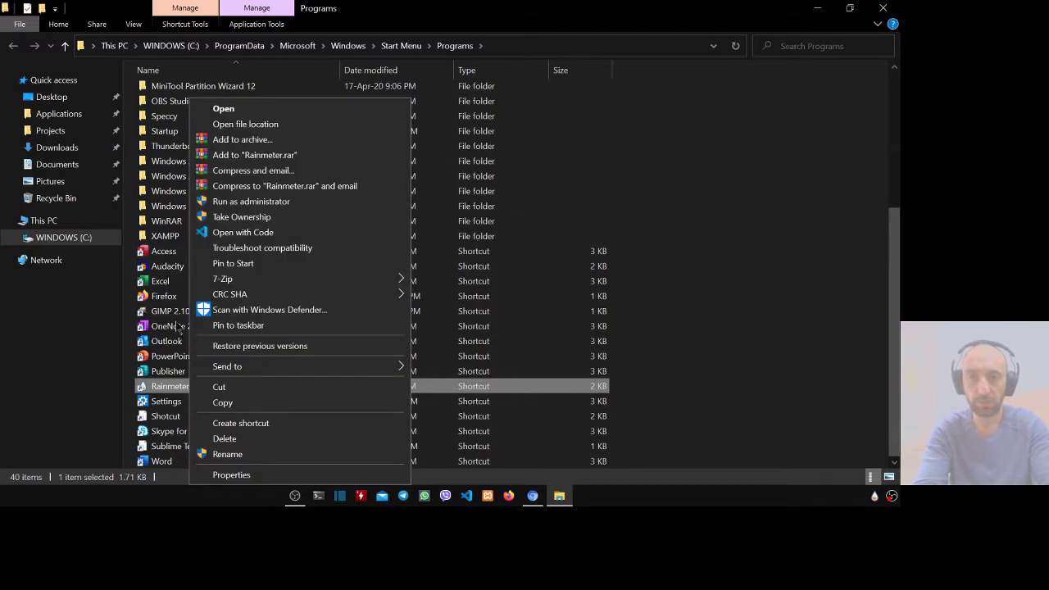
pyautogui.click(264, 121)
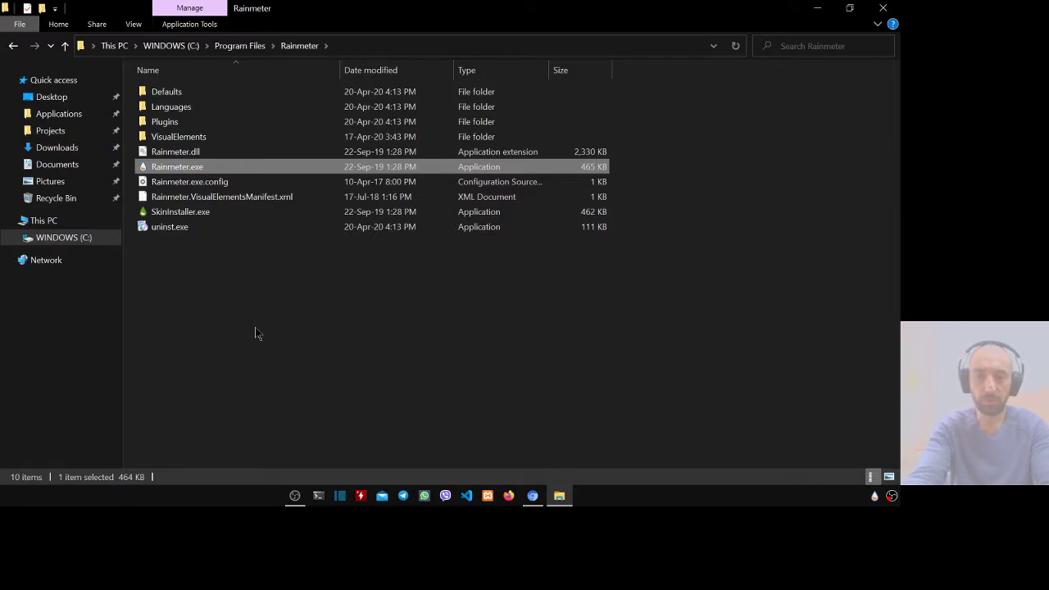
# Launch Task Scheduler via a 'sch' search and start a basic task whose name begins with 'Z'.
pyautogui.press('super')
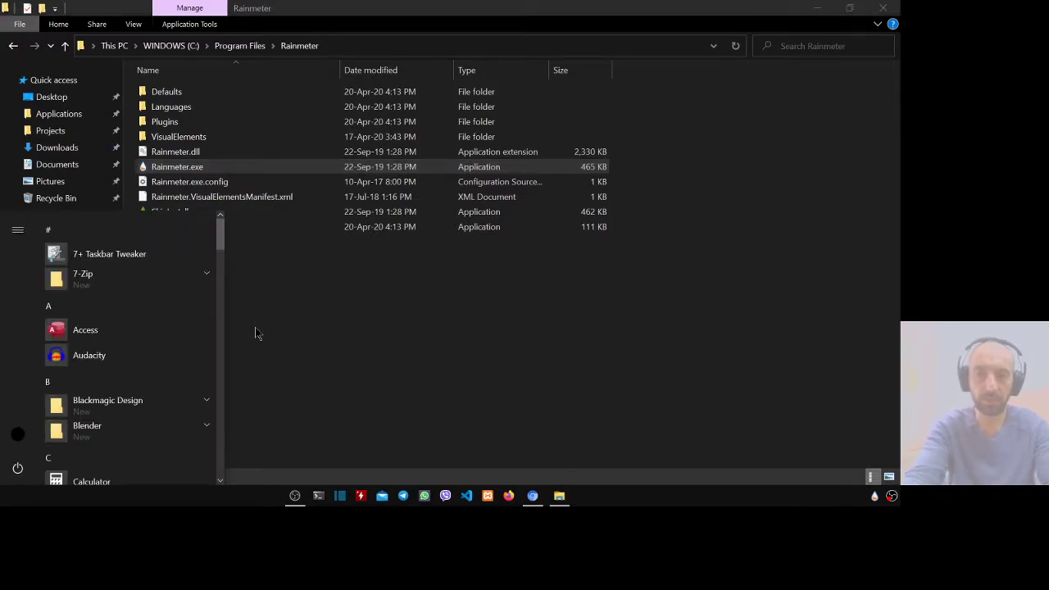
pyautogui.write('sch')
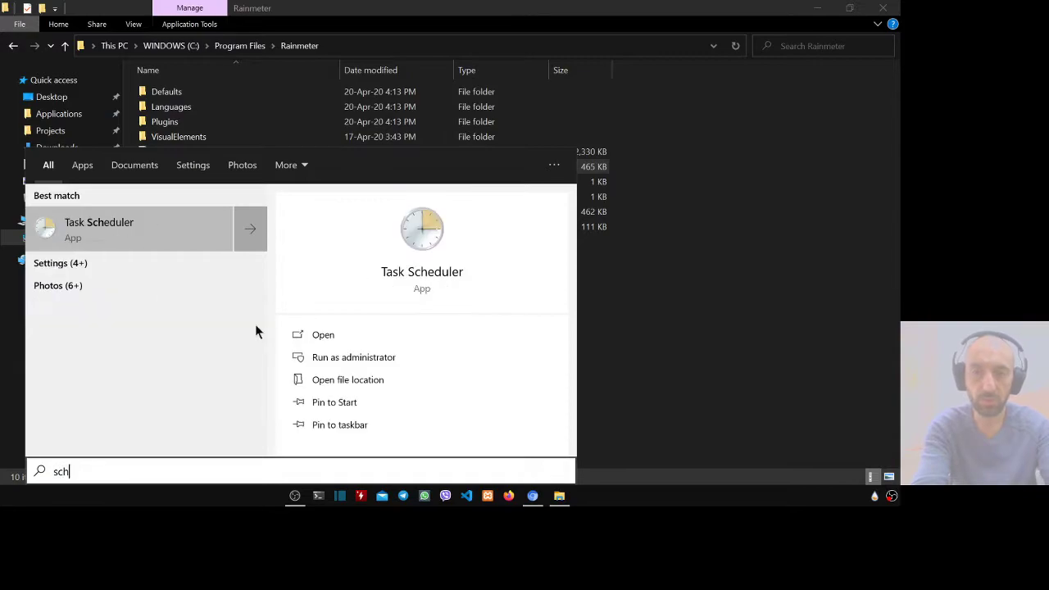
pyautogui.click(98, 226)
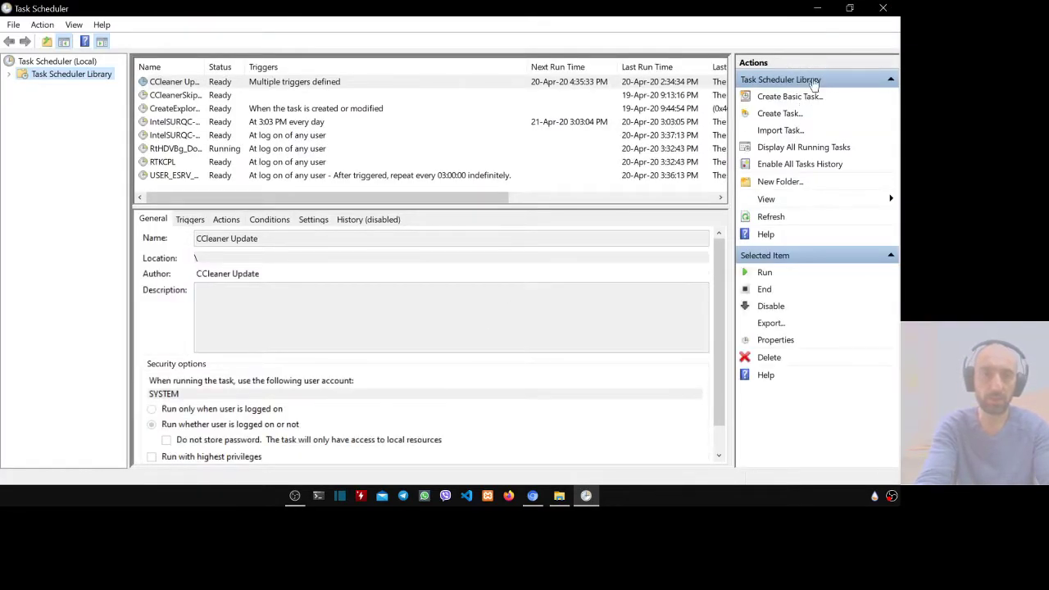
pyautogui.click(763, 99)
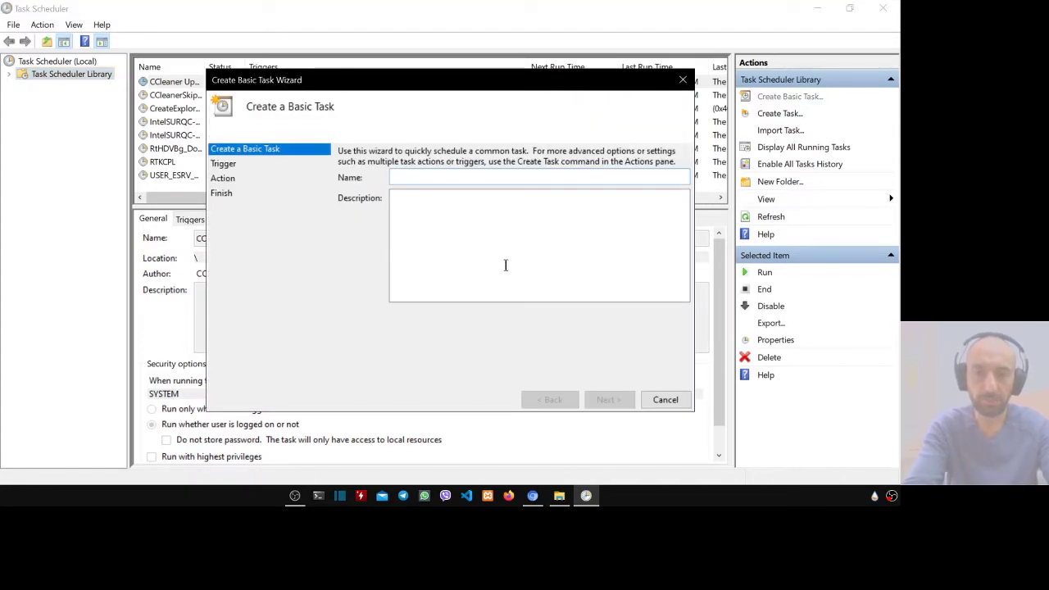
pyautogui.write('Z')
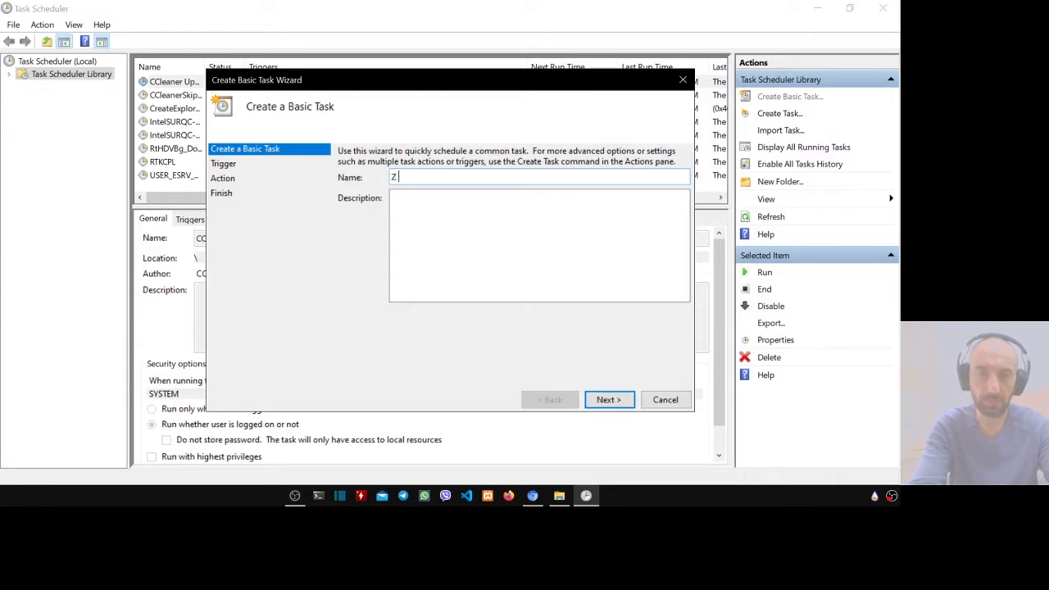
pyautogui.press('super+Tab')
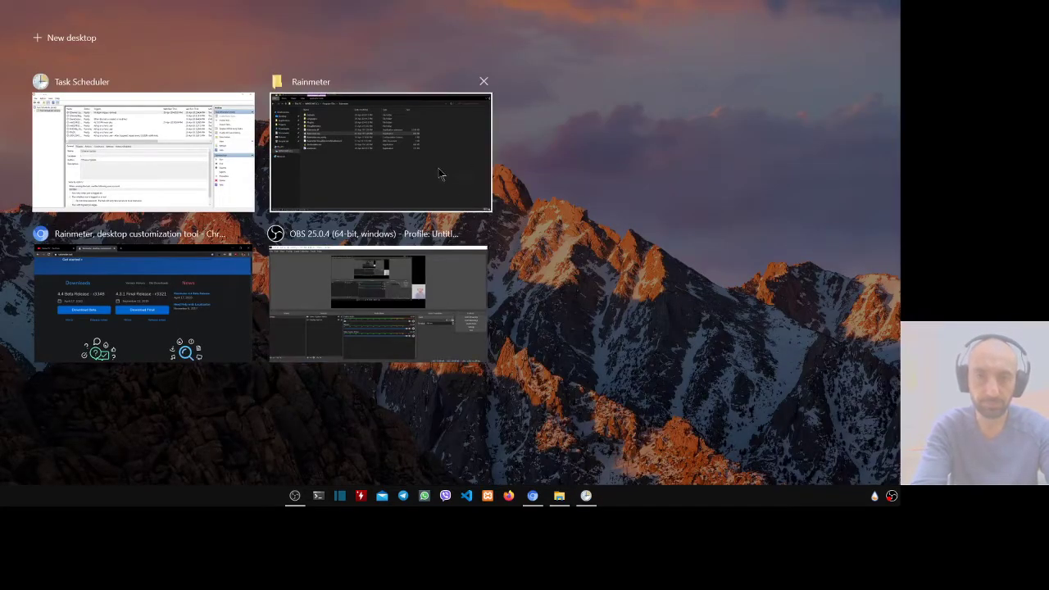
pyautogui.click(439, 173)
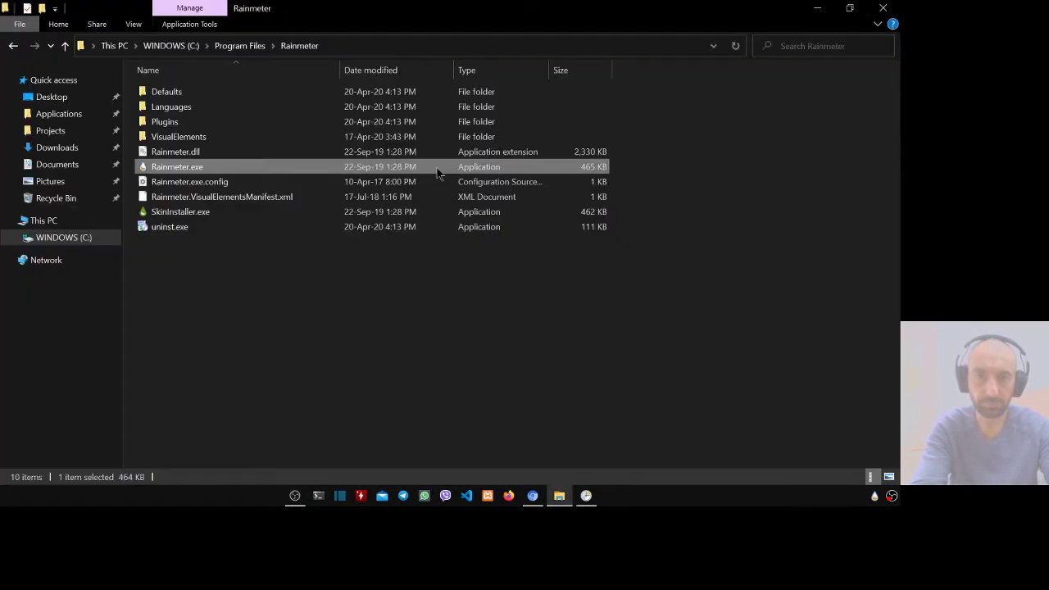
pyautogui.rightClick(196, 171)
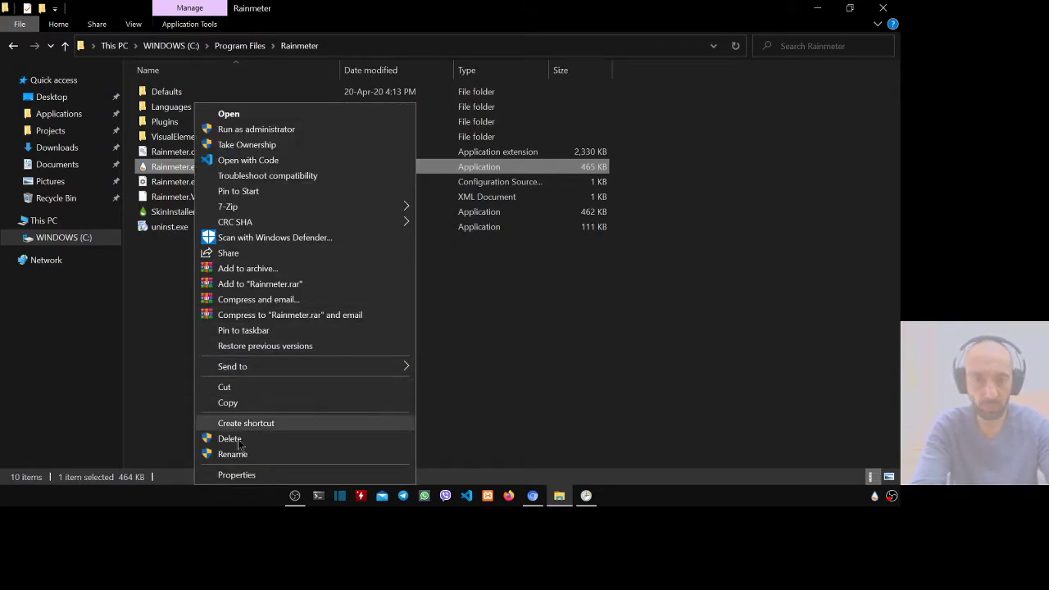
pyautogui.click(238, 475)
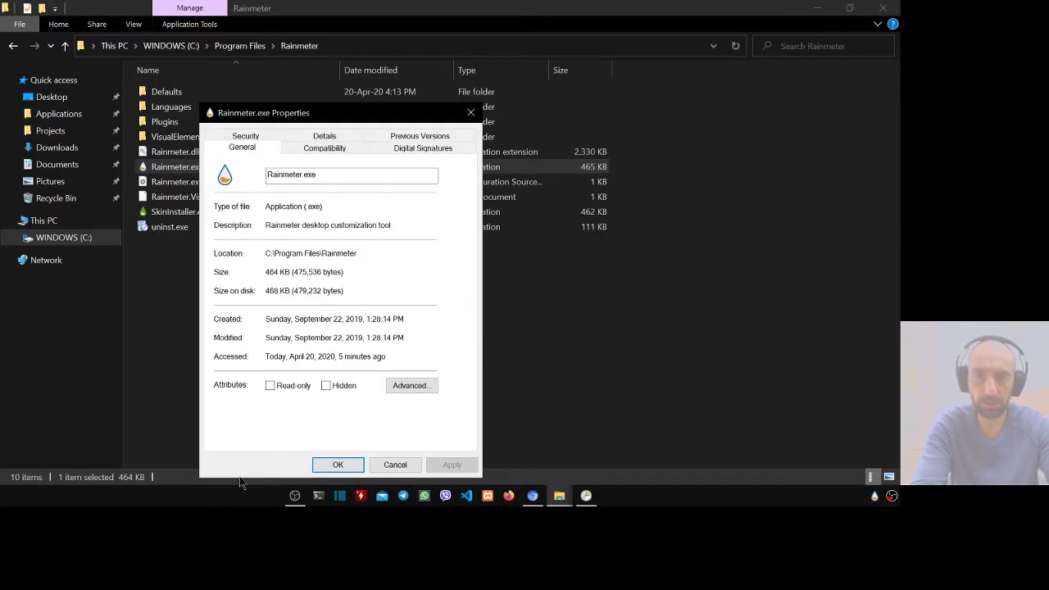
pyautogui.doubleClick(298, 174)
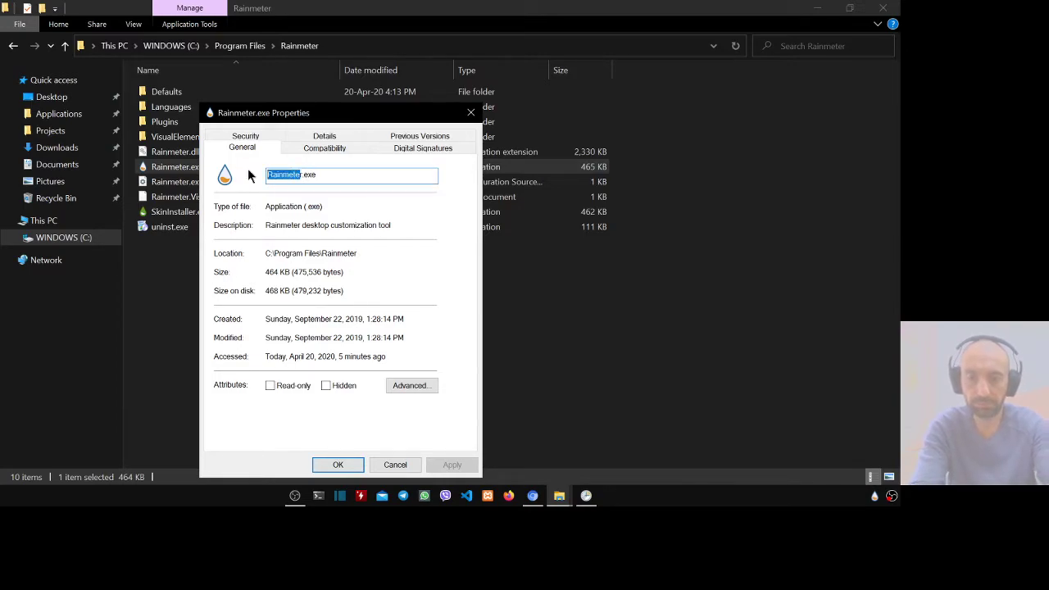
pyautogui.click(395, 465)
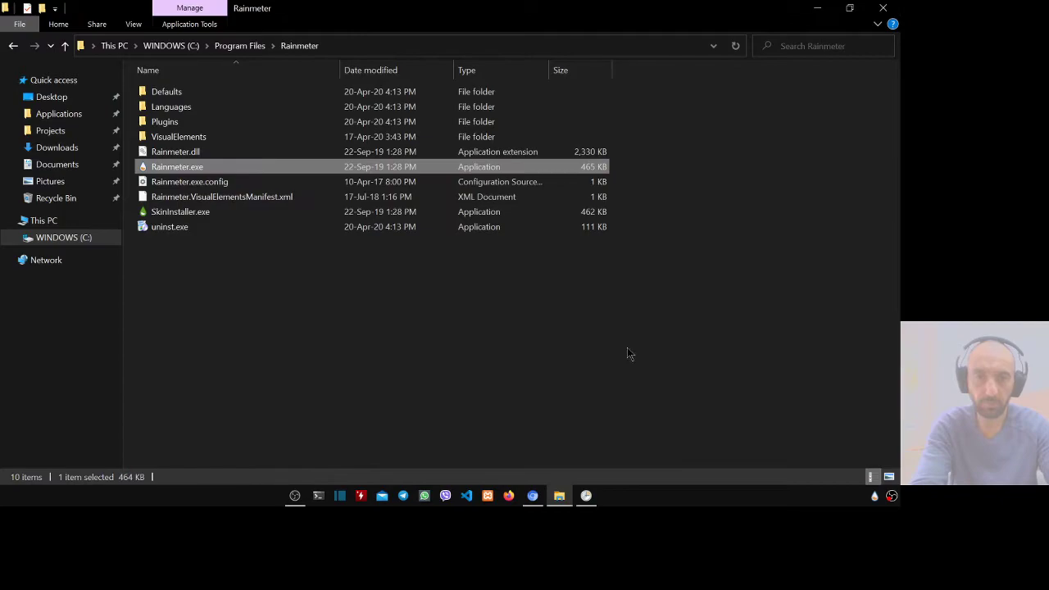
# Name the task 'Z Rainmeter', pick the When I log on trigger, and keep Start a program.
pyautogui.press('super+Tab')
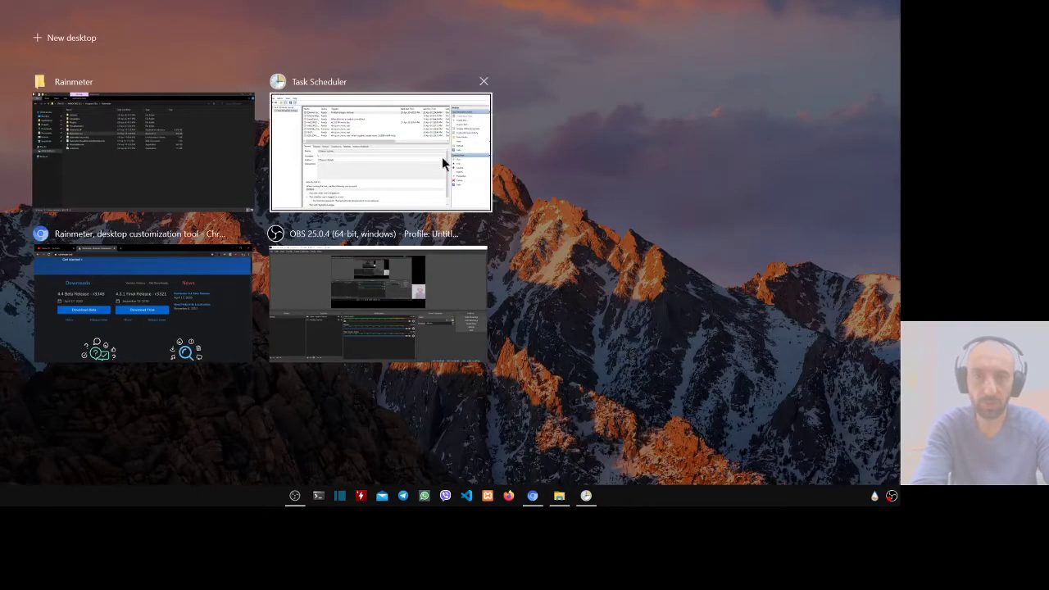
pyautogui.click(442, 156)
pyautogui.write('Rainmeter')
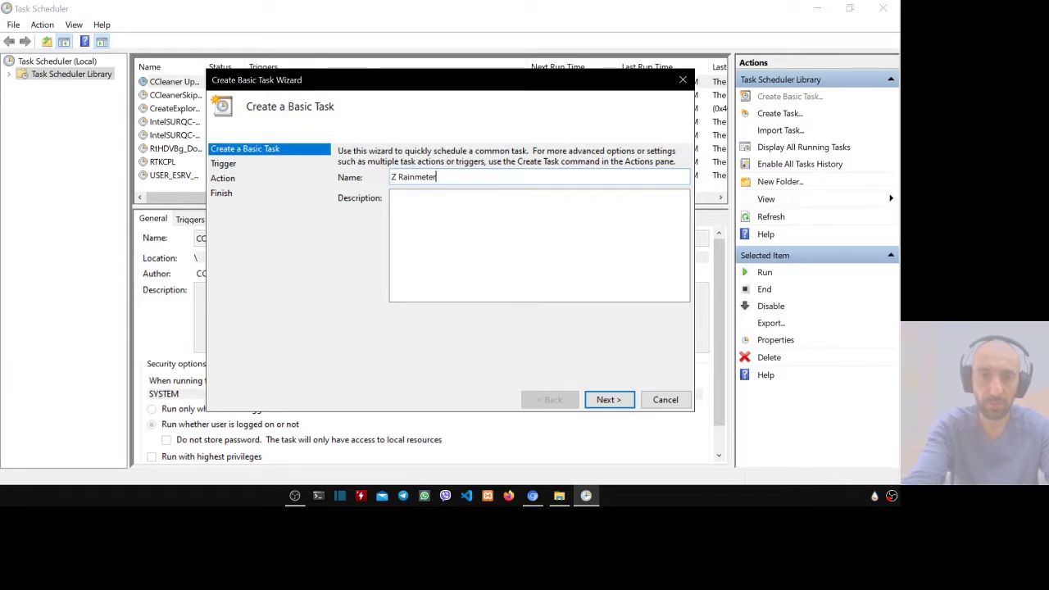
pyautogui.click(620, 402)
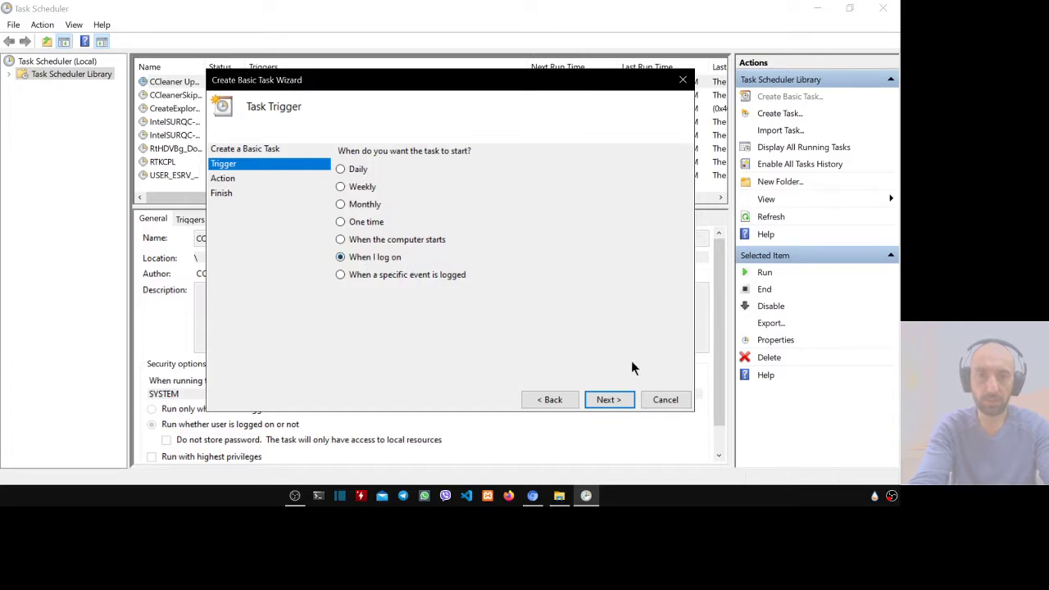
pyautogui.click(609, 400)
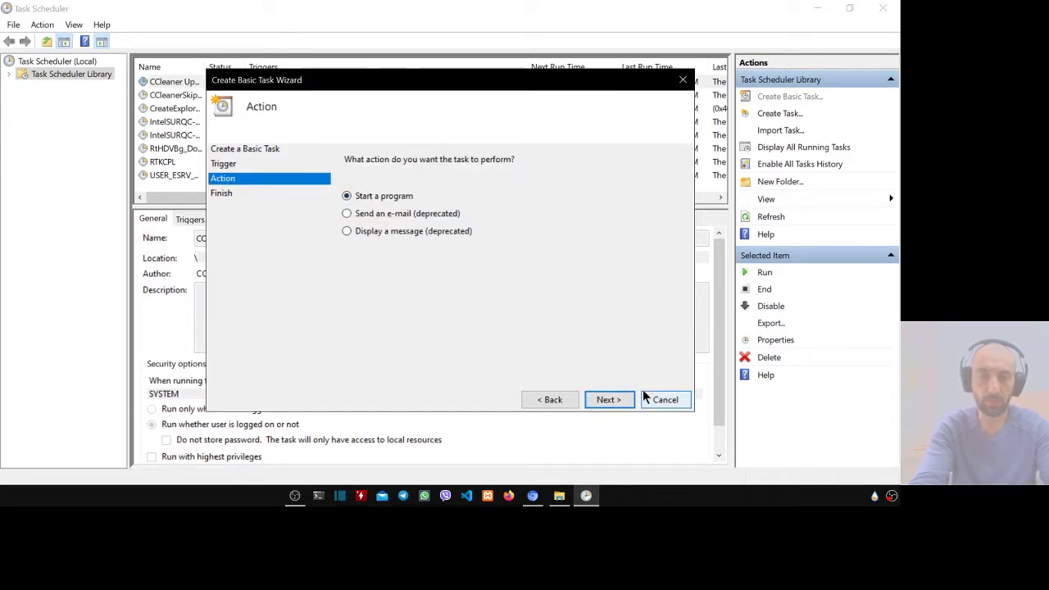
pyautogui.click(627, 399)
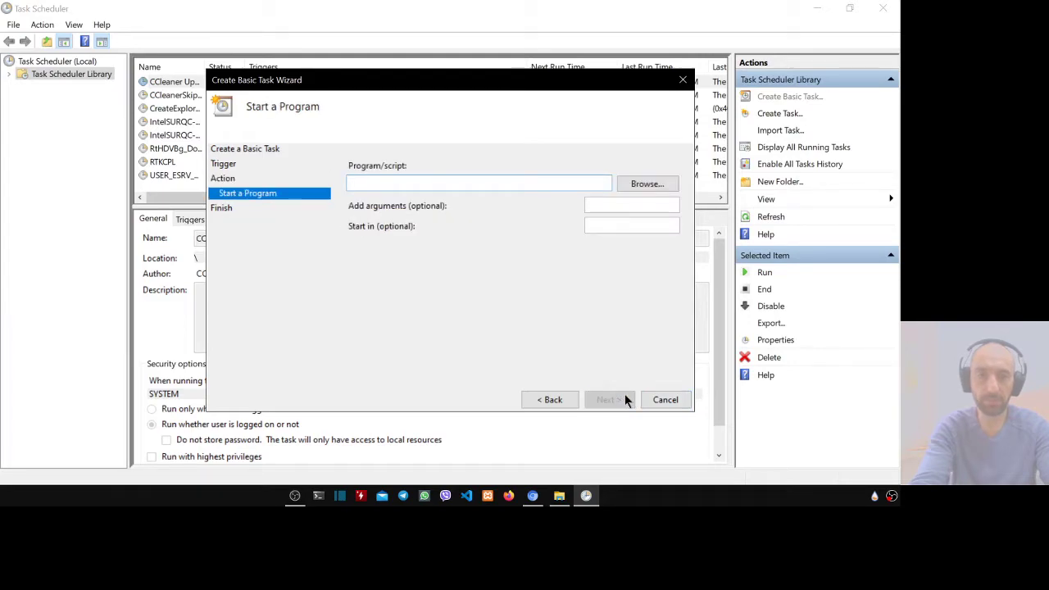
# Copy the Rainmeter folder path and paste it into the program file picker to reach C:\Program Files\Rainmeter.
pyautogui.click(647, 182)
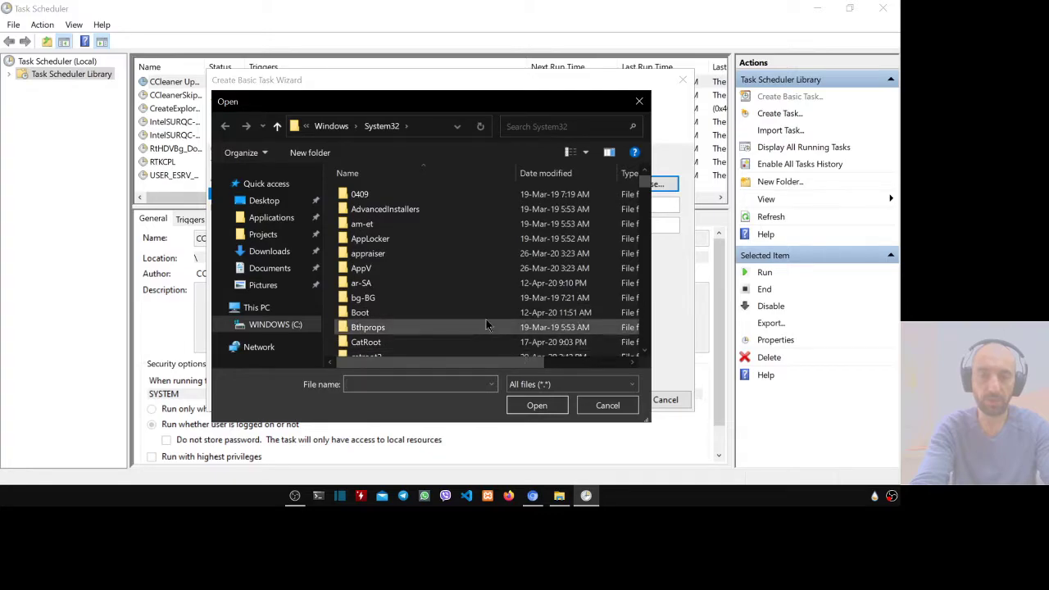
pyautogui.press('super+Tab')
pyautogui.click(419, 199)
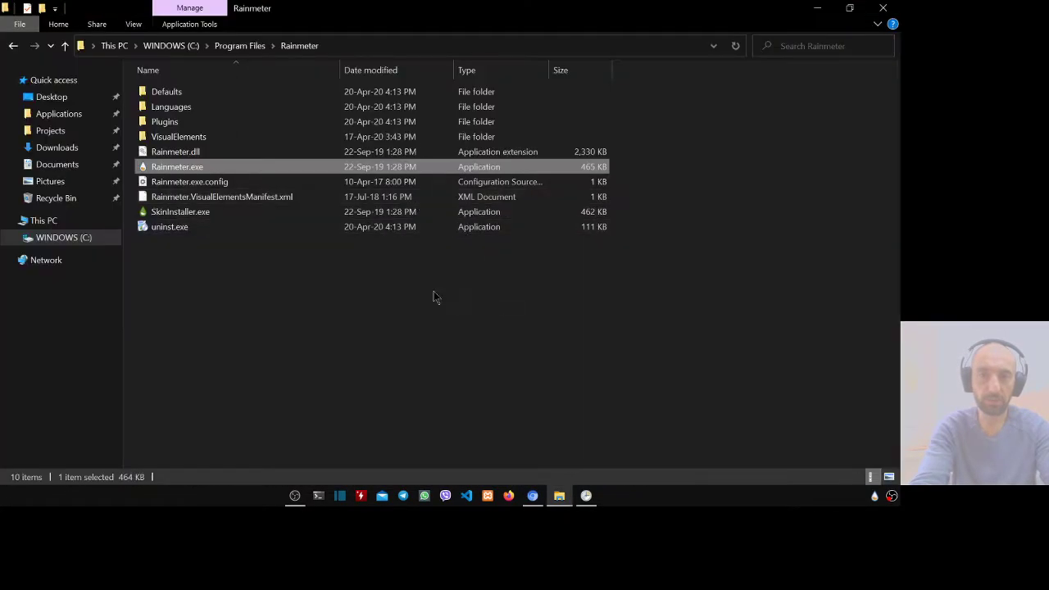
pyautogui.click(369, 46)
pyautogui.hotkey('ctrl', 'c')
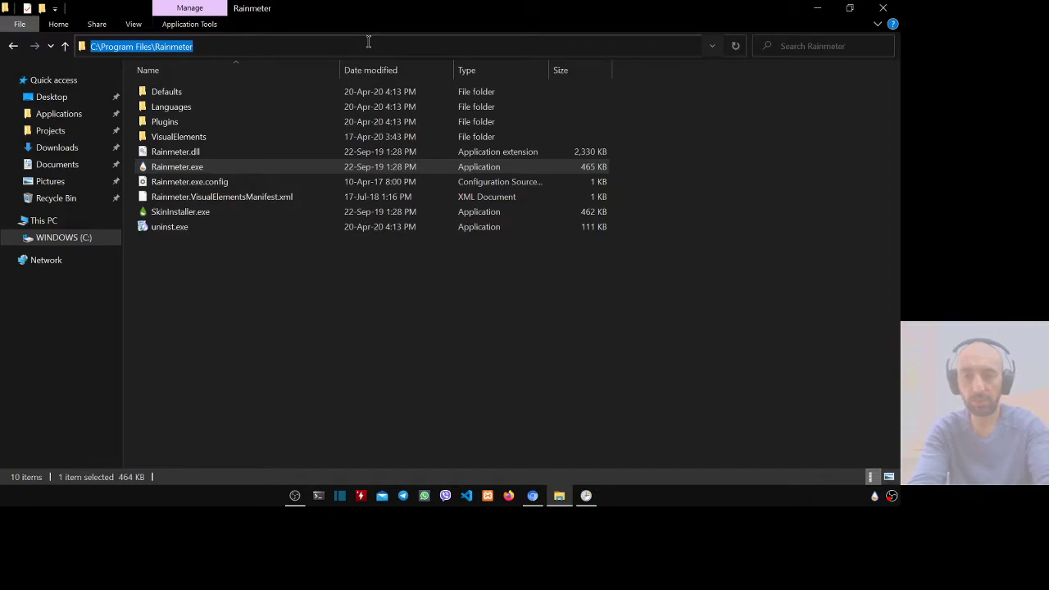
pyautogui.press('super+Tab')
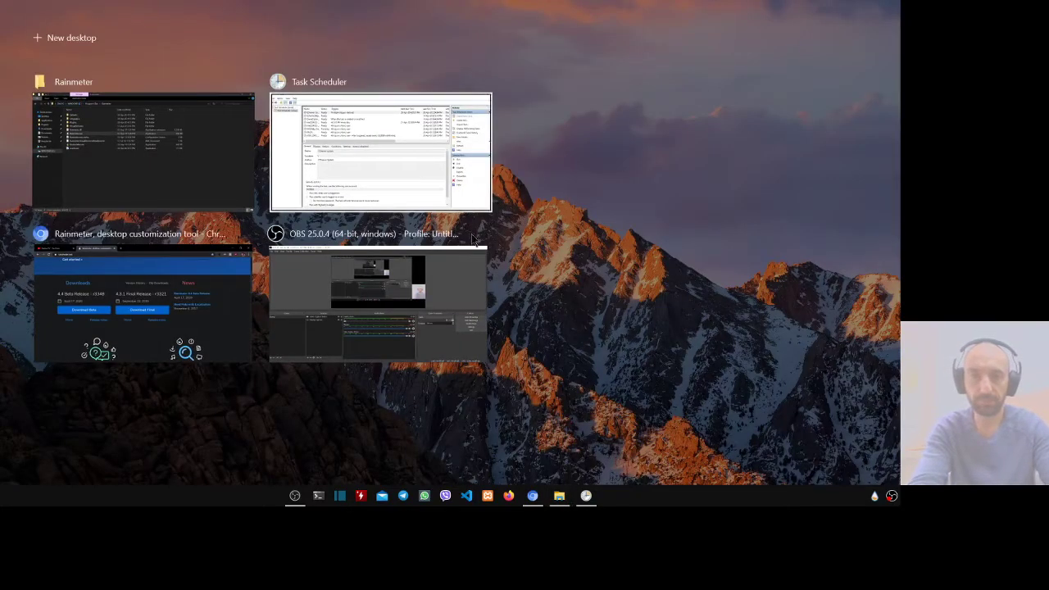
pyautogui.click(409, 148)
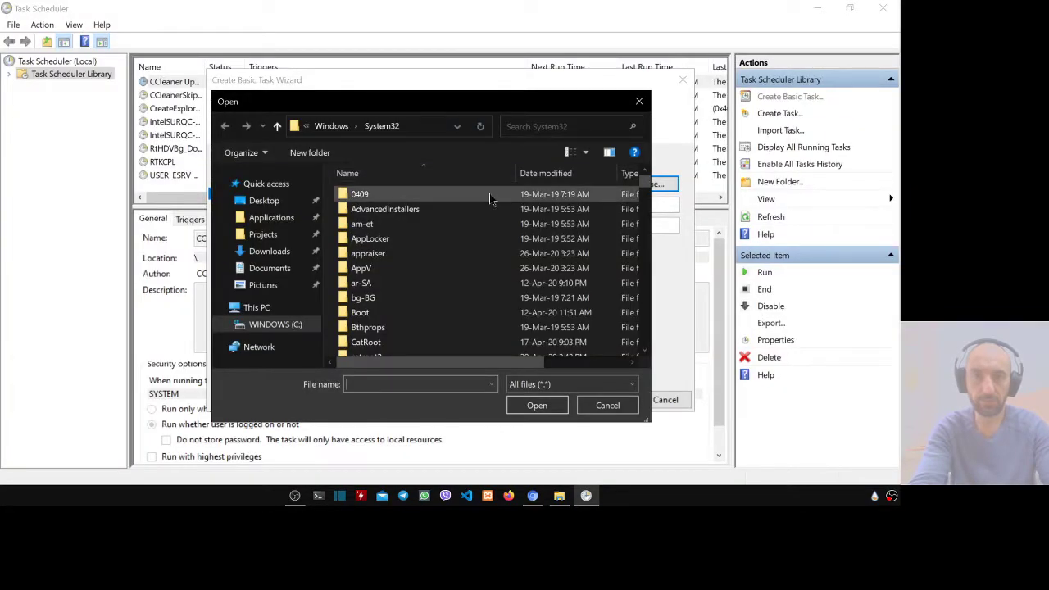
pyautogui.click(419, 127)
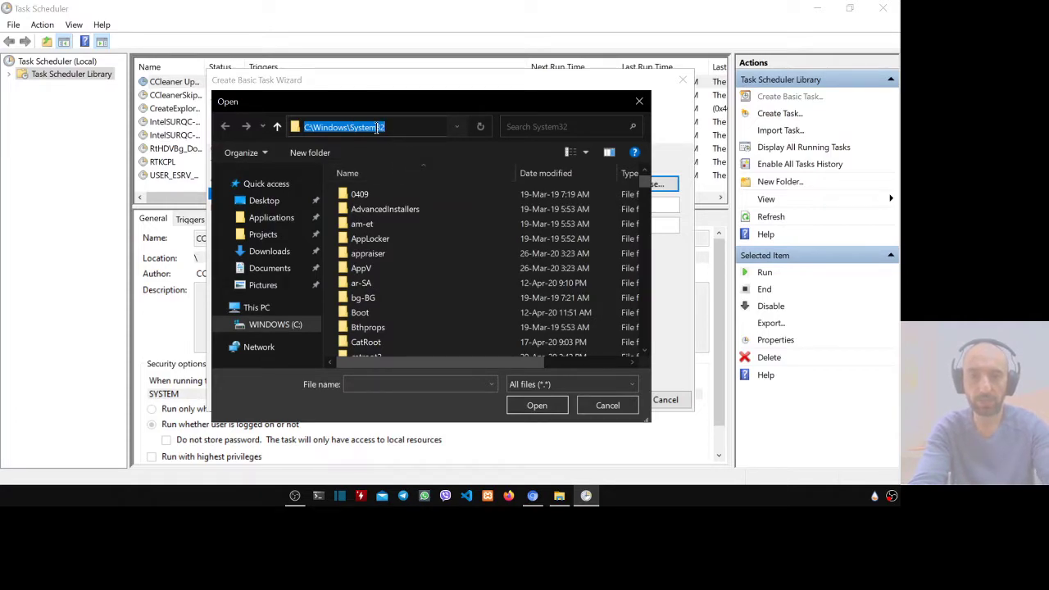
pyautogui.hotkey('ctrl', 'v')
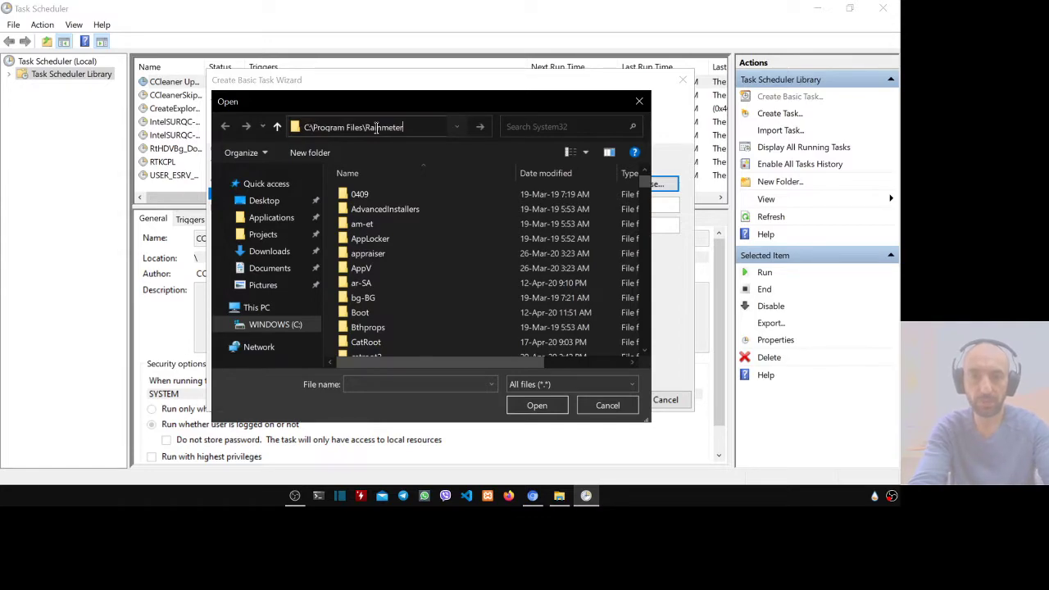
pyautogui.press('Return')
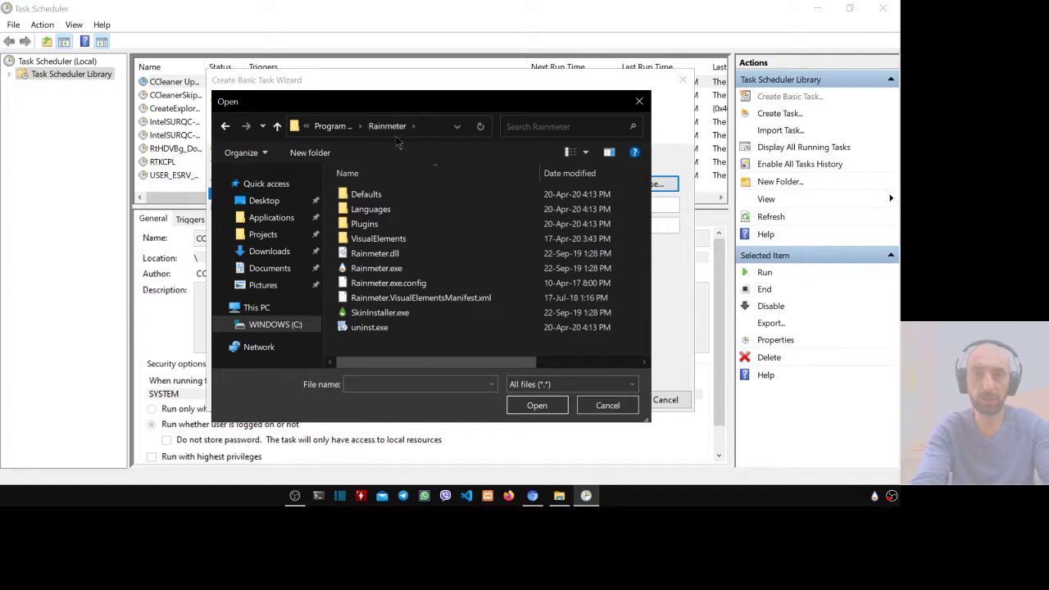
# Select Rainmeter.exe as the program and tick opening Properties on finish.
pyautogui.click(404, 273)
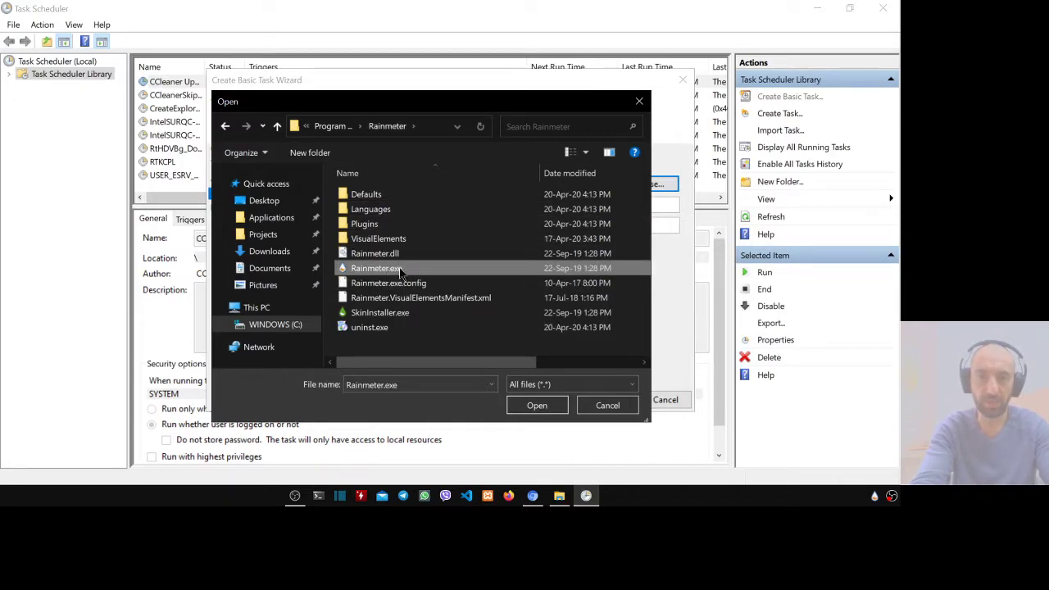
pyautogui.click(537, 407)
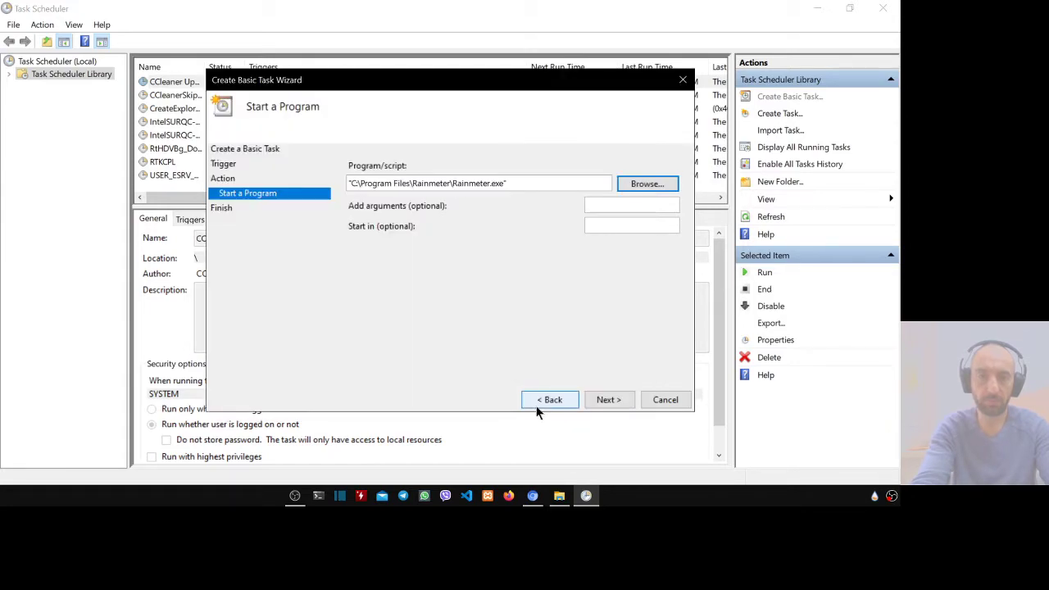
pyautogui.click(622, 399)
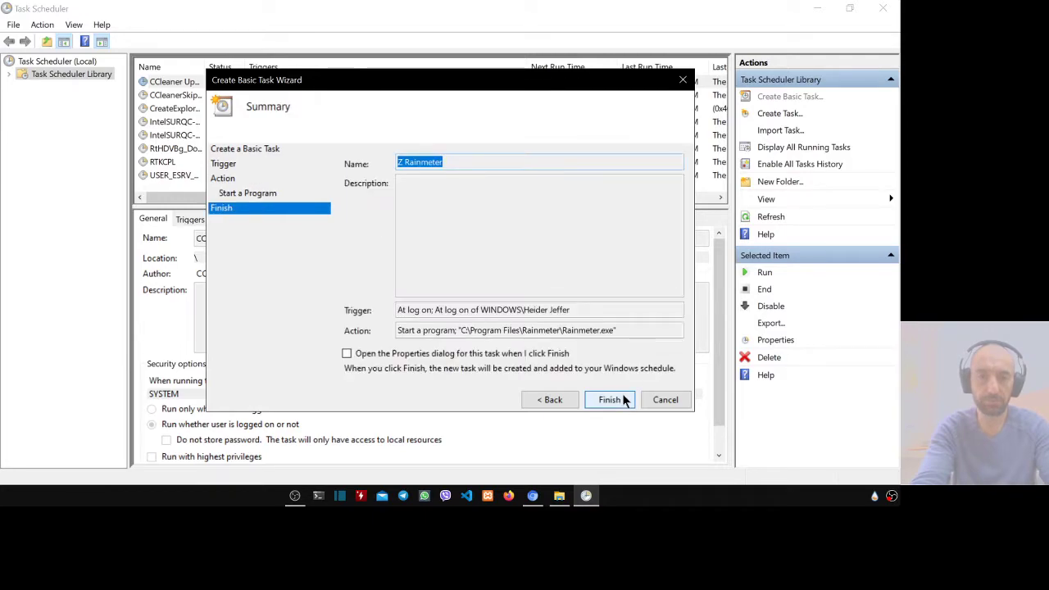
pyautogui.click(347, 354)
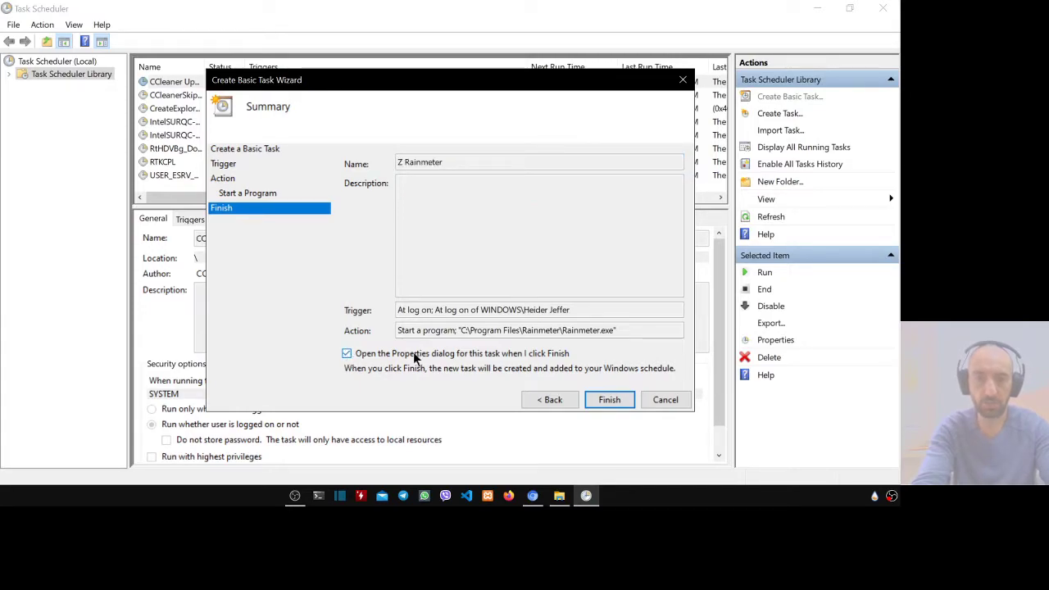
# Finish the task and set it to run with highest privileges, configured for Windows 10.
pyautogui.click(616, 398)
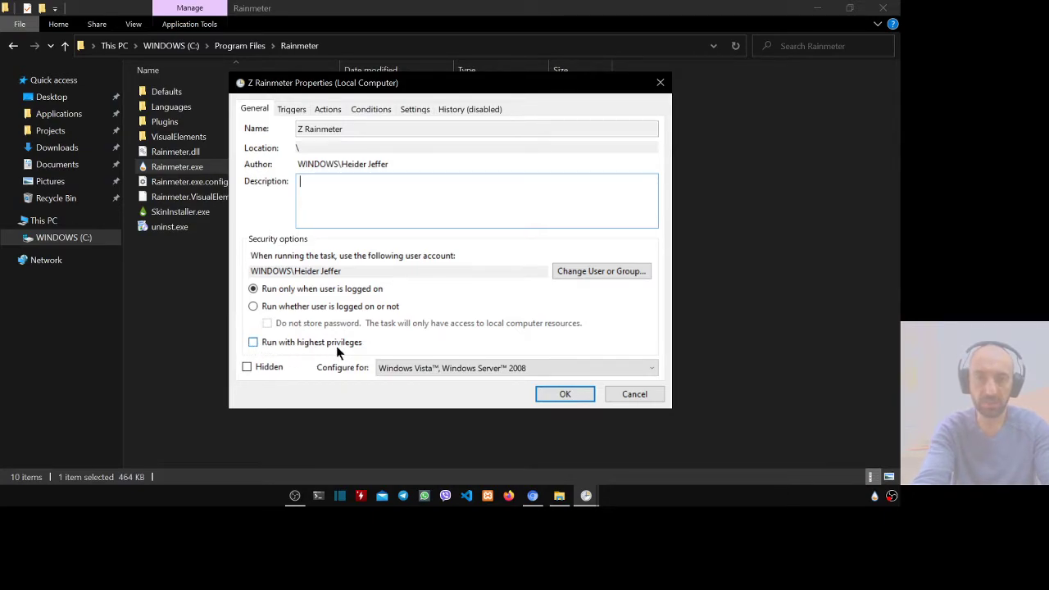
pyautogui.click(255, 344)
pyautogui.click(470, 370)
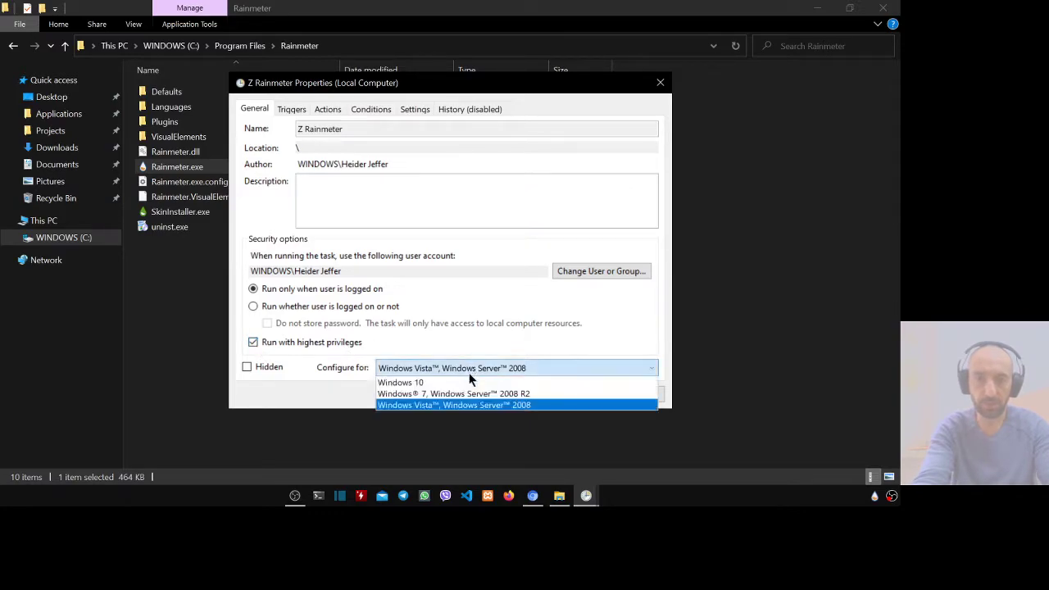
pyautogui.click(420, 384)
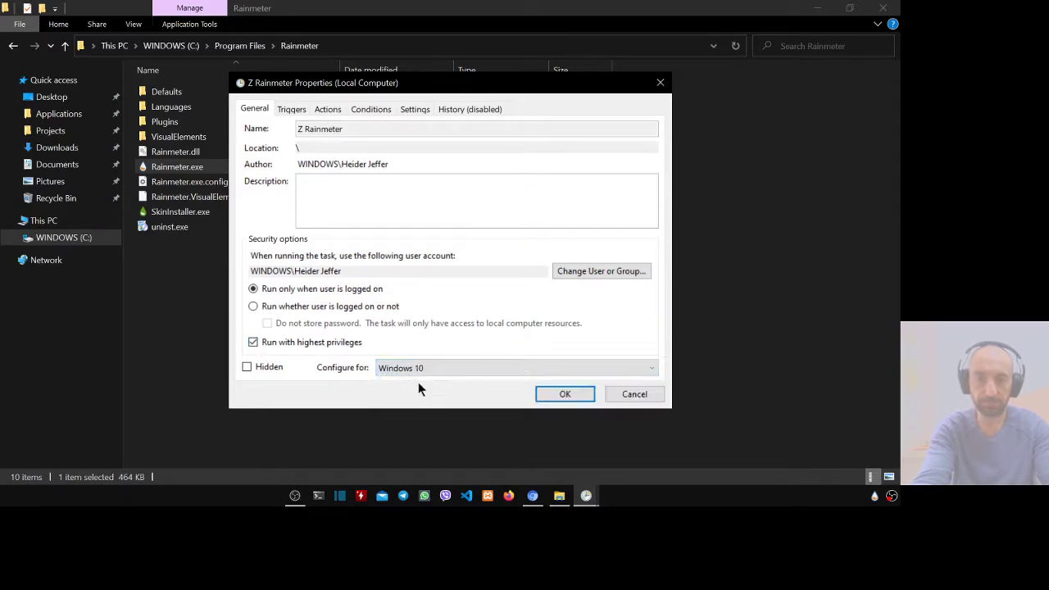
# Untick 'Start only if on AC power' and the run-time limit, then save the properties.
pyautogui.click(287, 110)
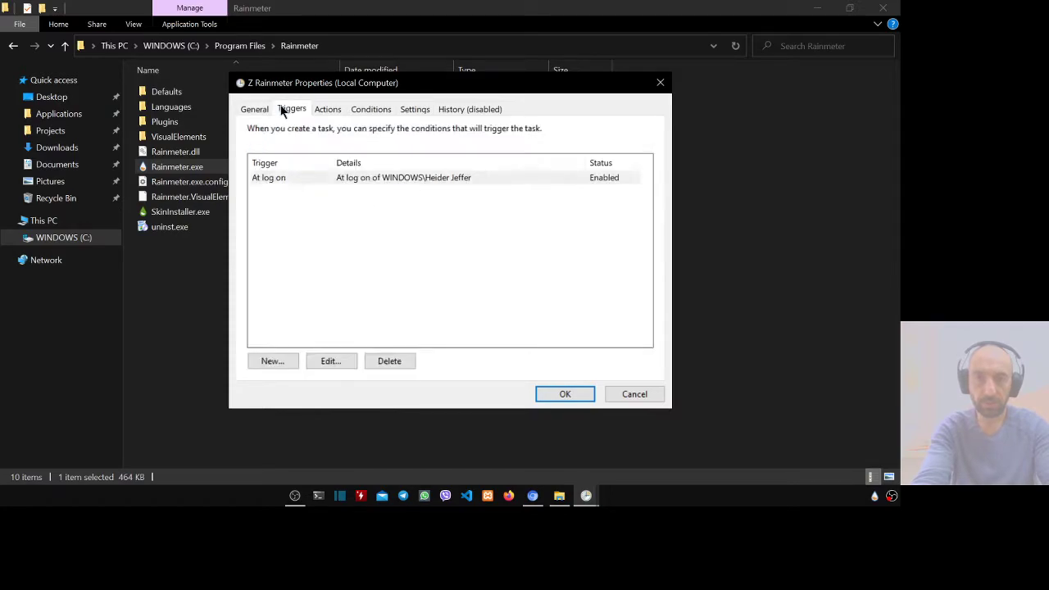
pyautogui.click(327, 113)
pyautogui.click(371, 107)
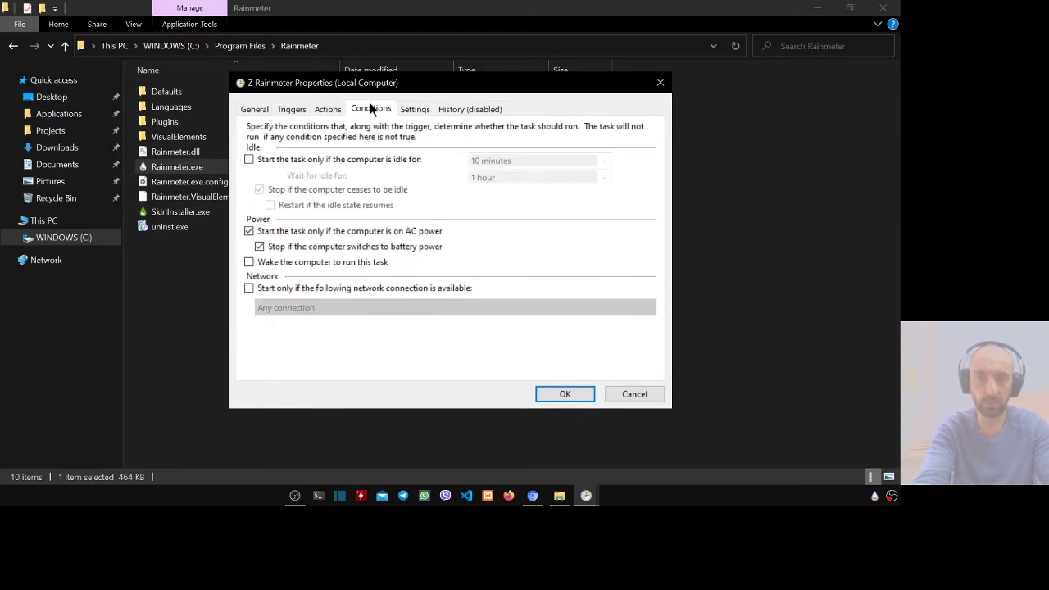
pyautogui.click(249, 231)
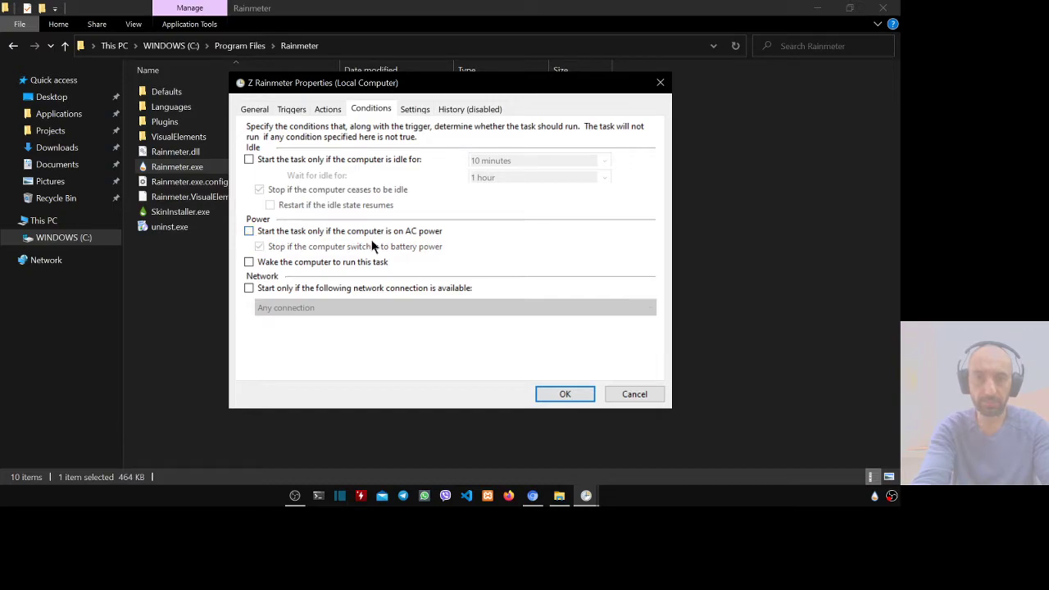
pyautogui.click(417, 111)
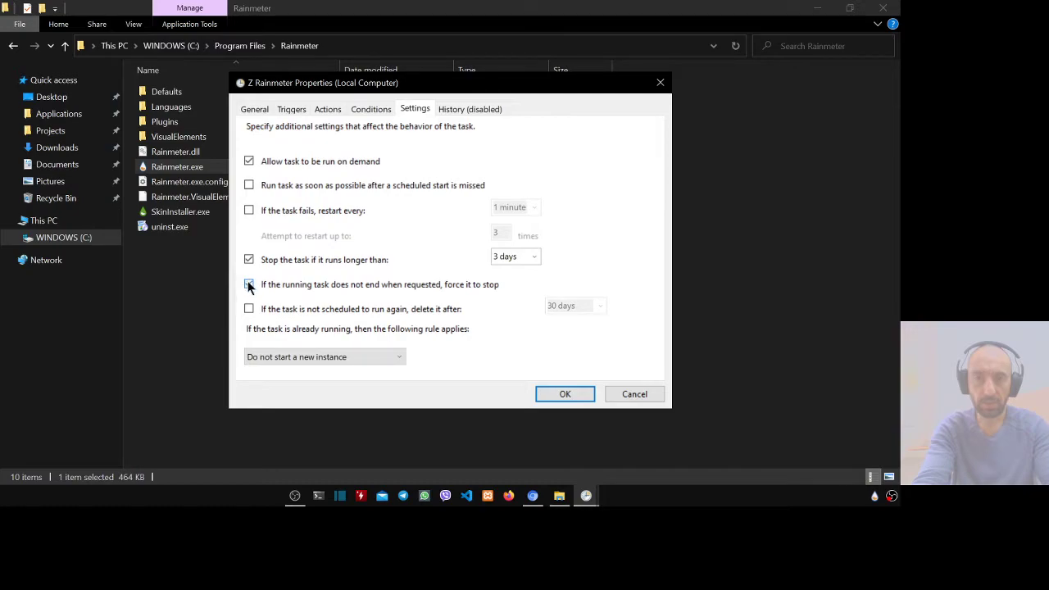
pyautogui.click(249, 260)
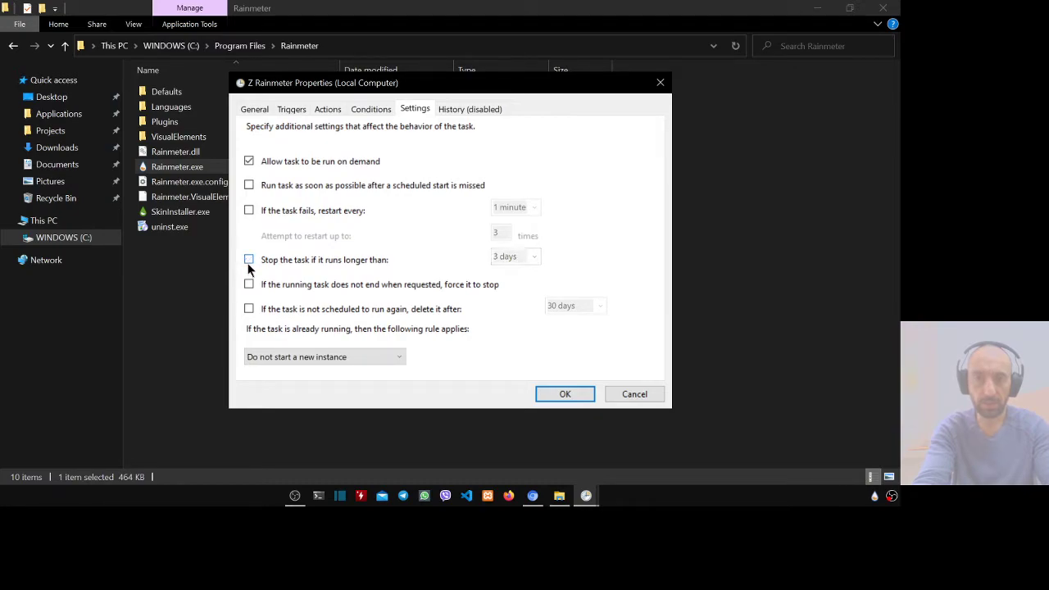
pyautogui.click(475, 108)
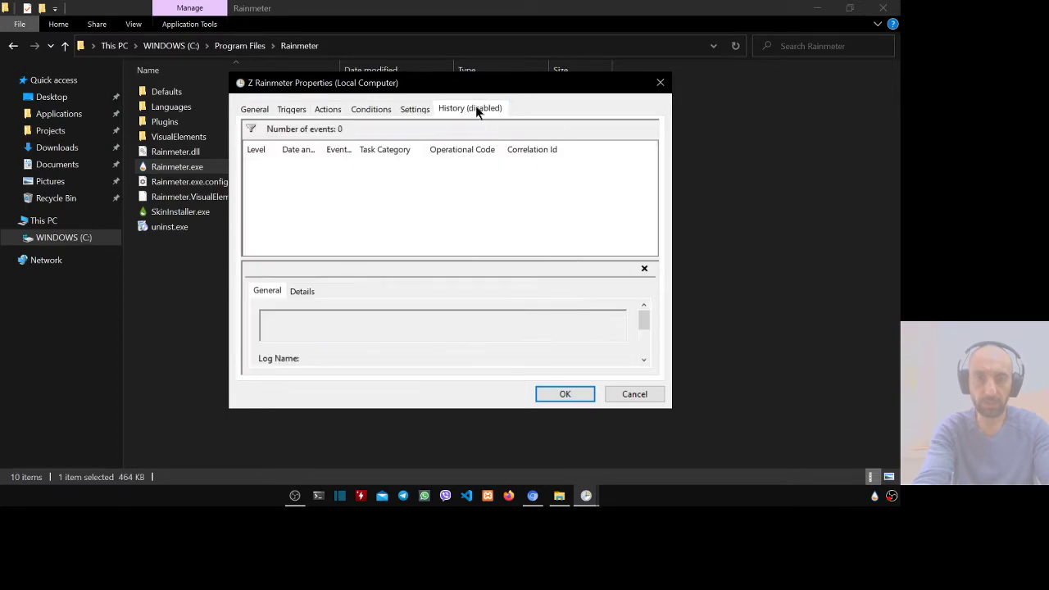
pyautogui.click(567, 387)
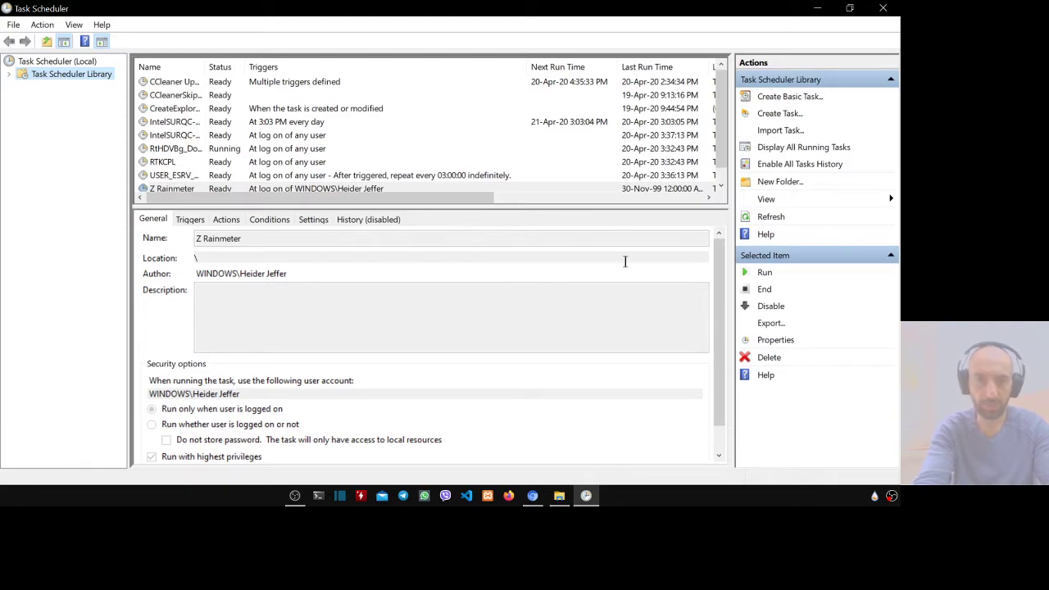
# Refresh the task list, end the Z Rainmeter task, and exit Rainmeter from the tray.
pyautogui.click(773, 218)
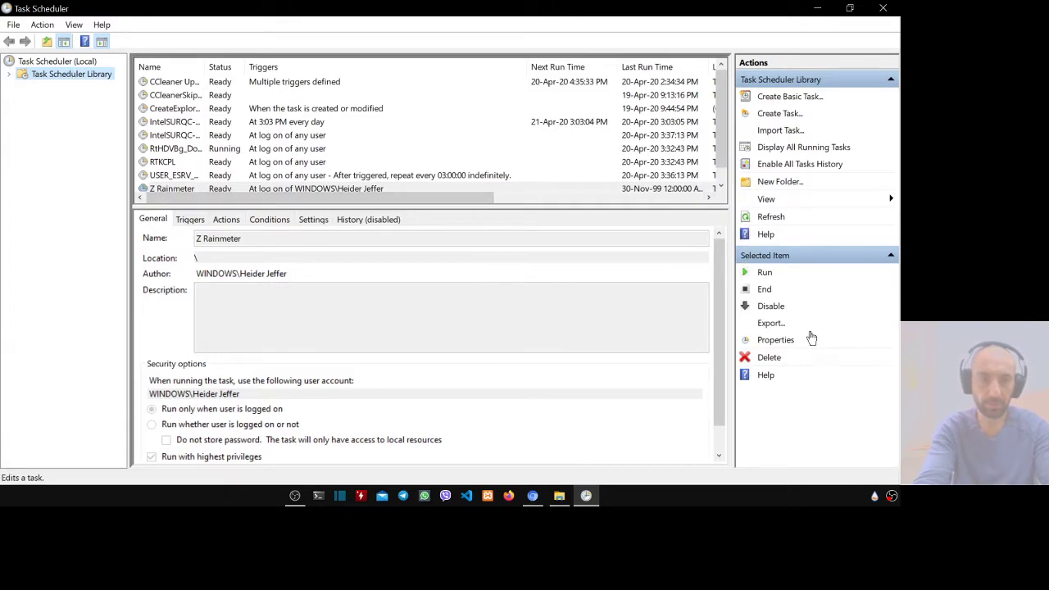
pyautogui.click(767, 289)
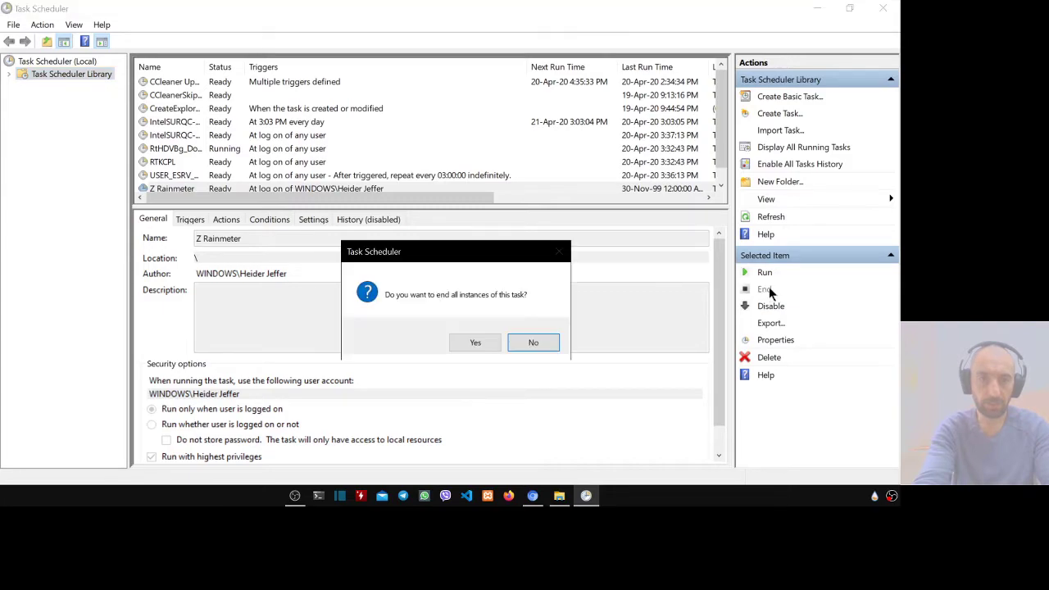
pyautogui.click(483, 345)
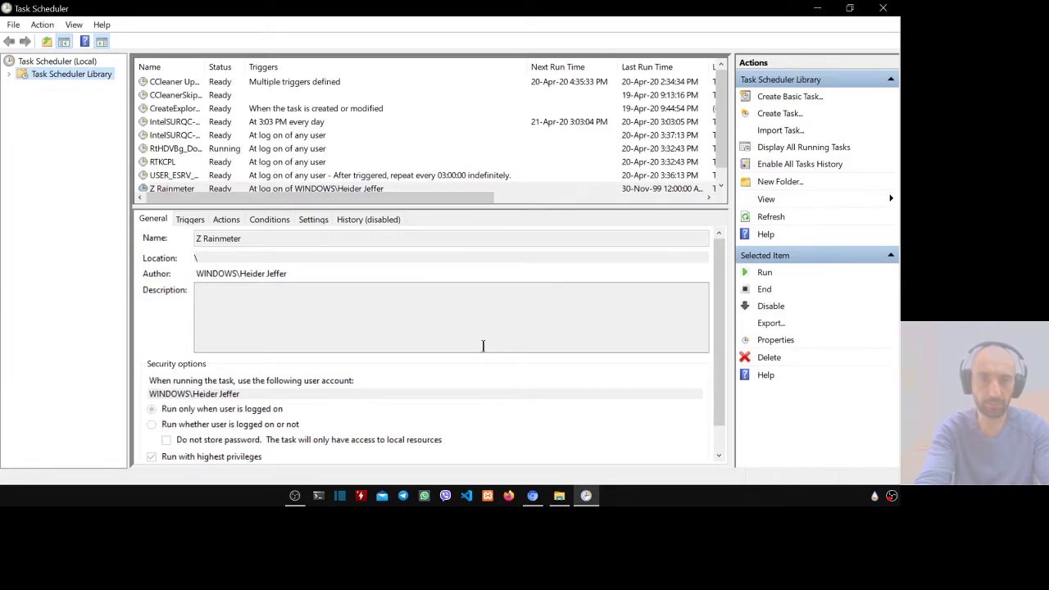
pyautogui.rightClick(874, 500)
pyautogui.click(860, 497)
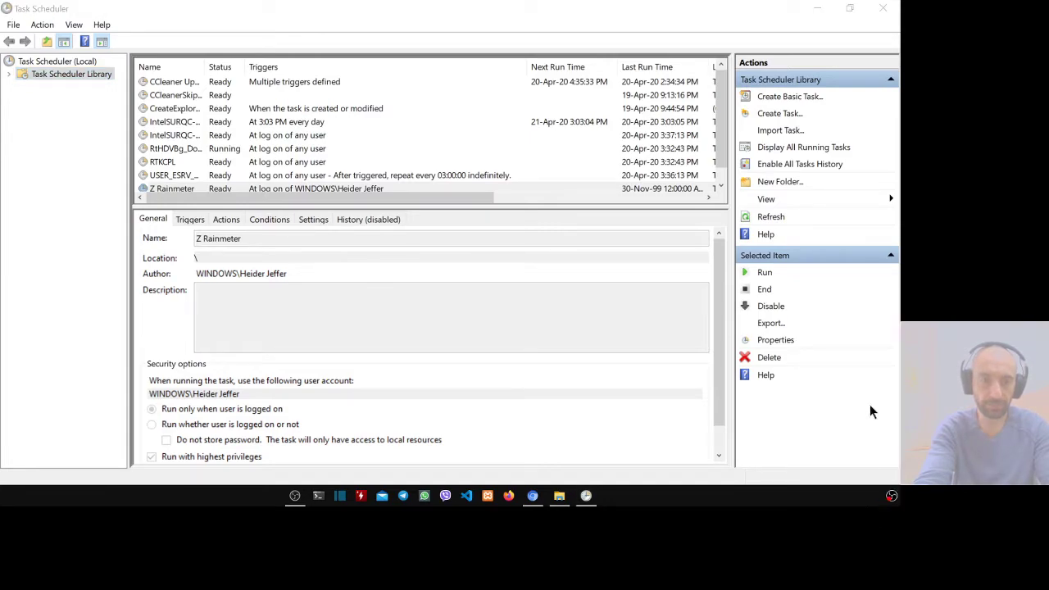
# Run the Z Rainmeter task and minimize Task Scheduler and the Rainmeter folder.
pyautogui.click(764, 276)
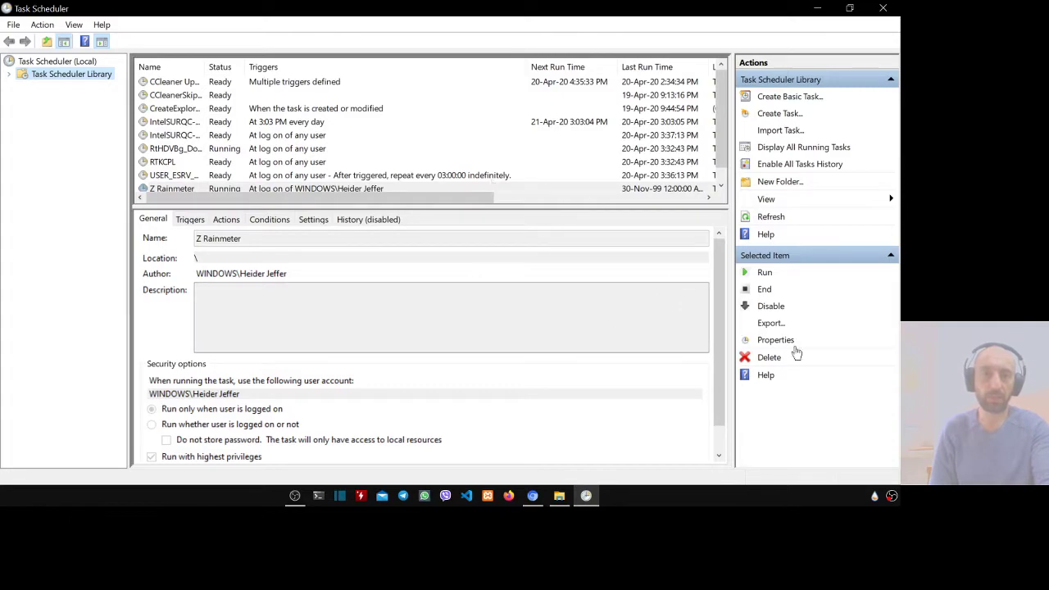
pyautogui.click(818, 10)
pyautogui.click(822, 10)
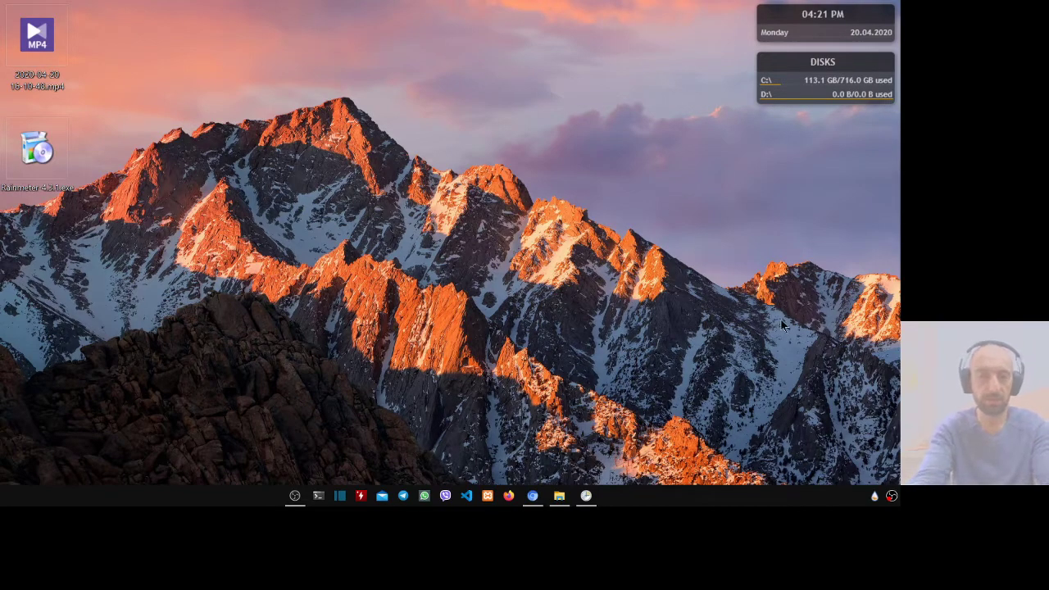
# Load the illustro System.ini skin from Manage Rainmeter and view the general settings.
pyautogui.rightClick(874, 497)
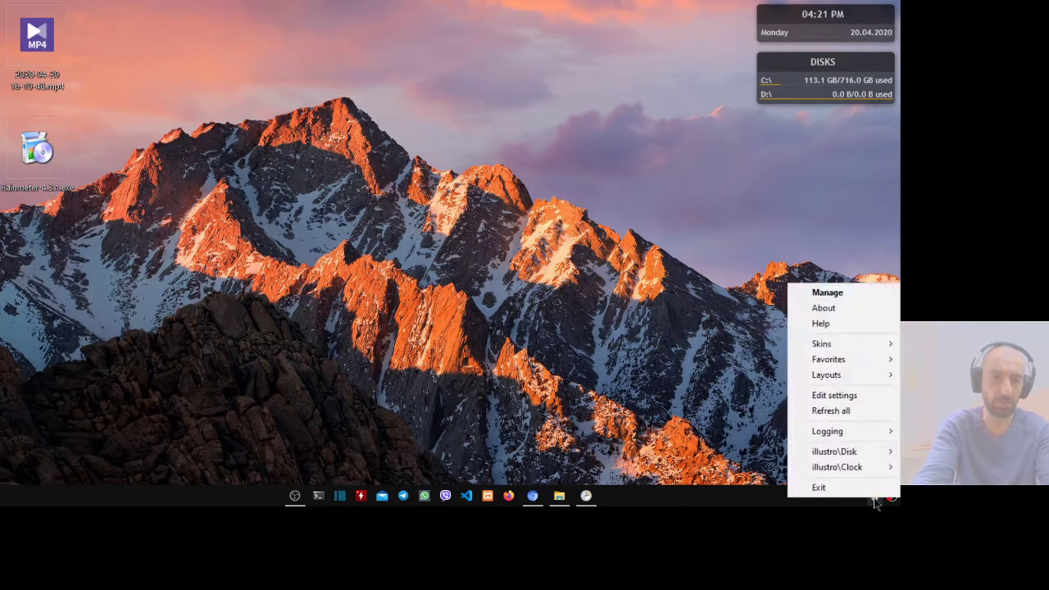
pyautogui.click(835, 295)
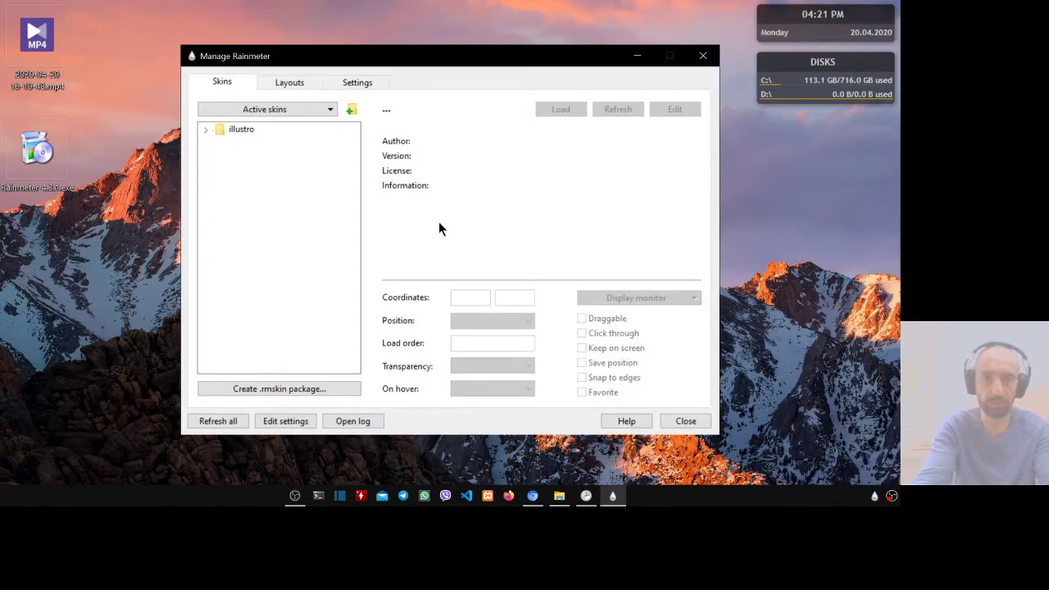
pyautogui.click(204, 129)
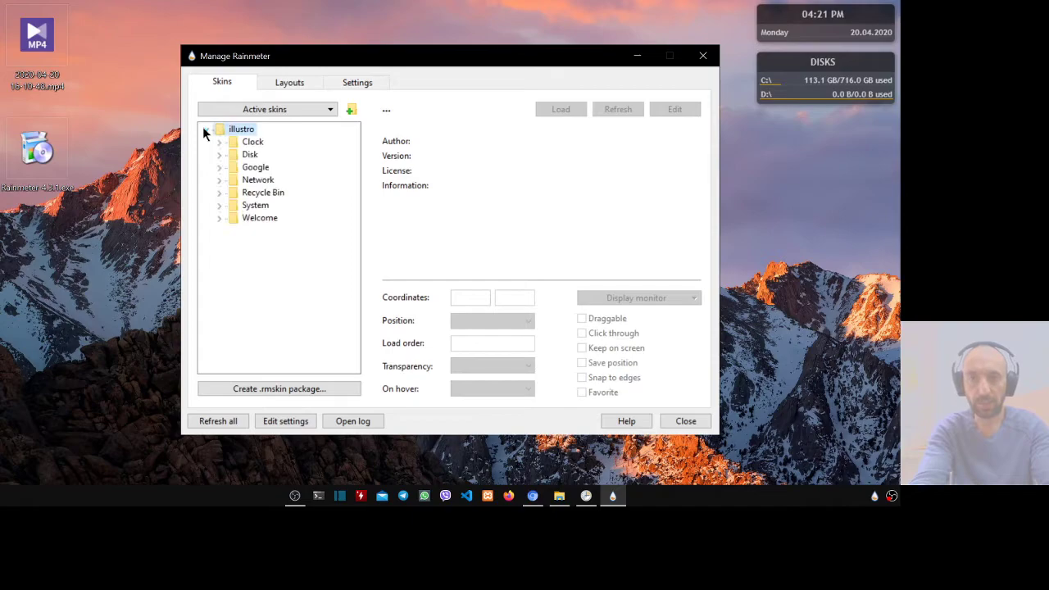
pyautogui.click(219, 205)
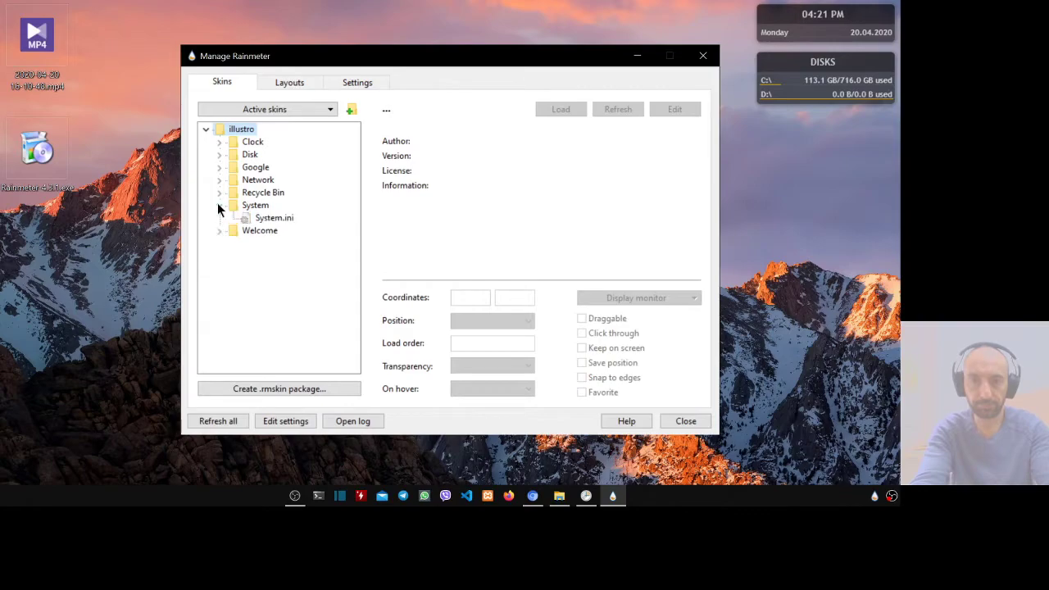
pyautogui.click(273, 220)
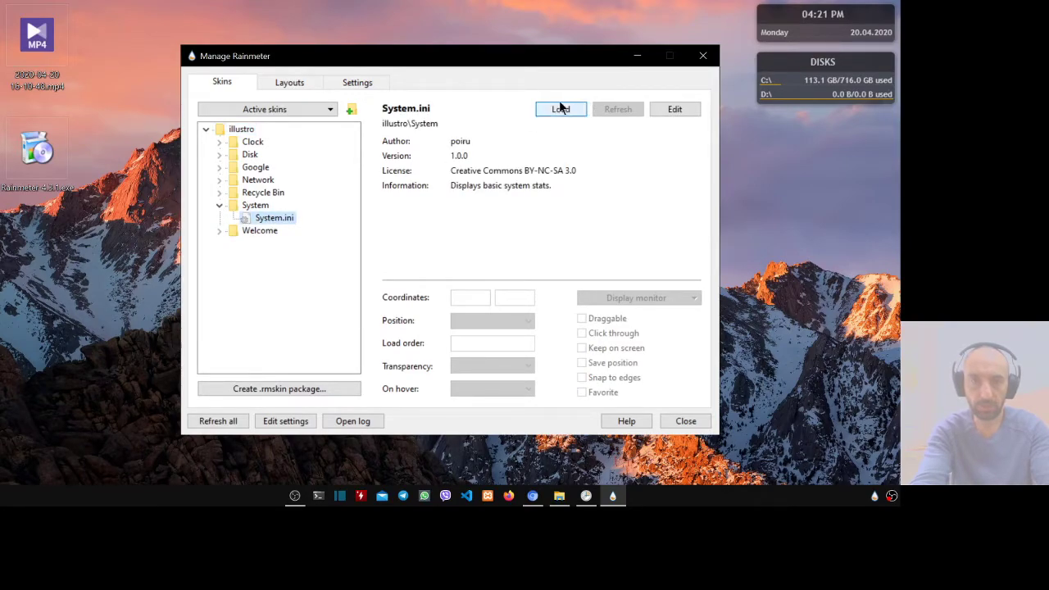
pyautogui.click(561, 109)
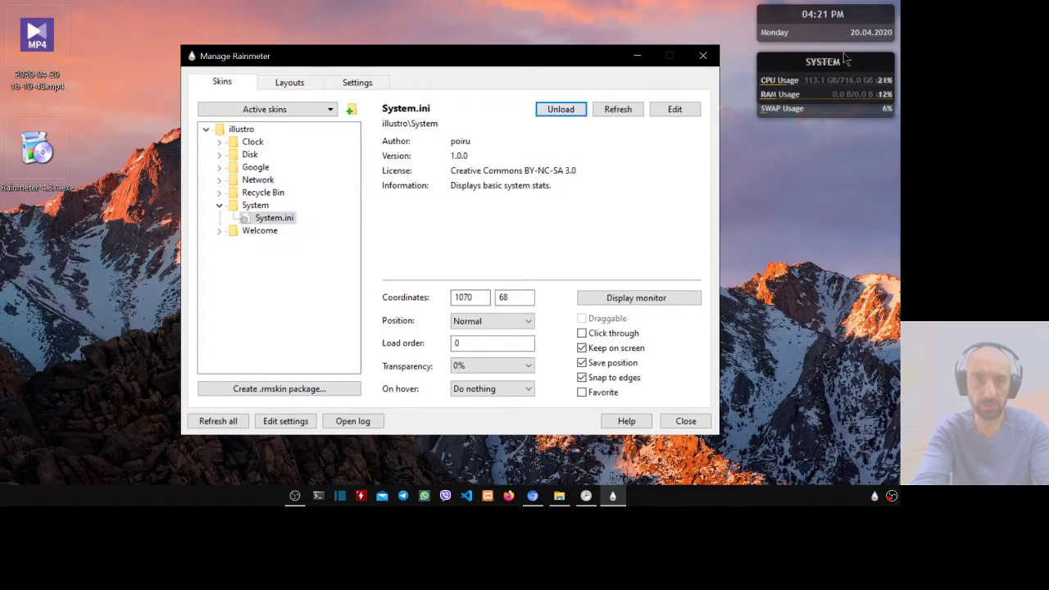
pyautogui.click(361, 82)
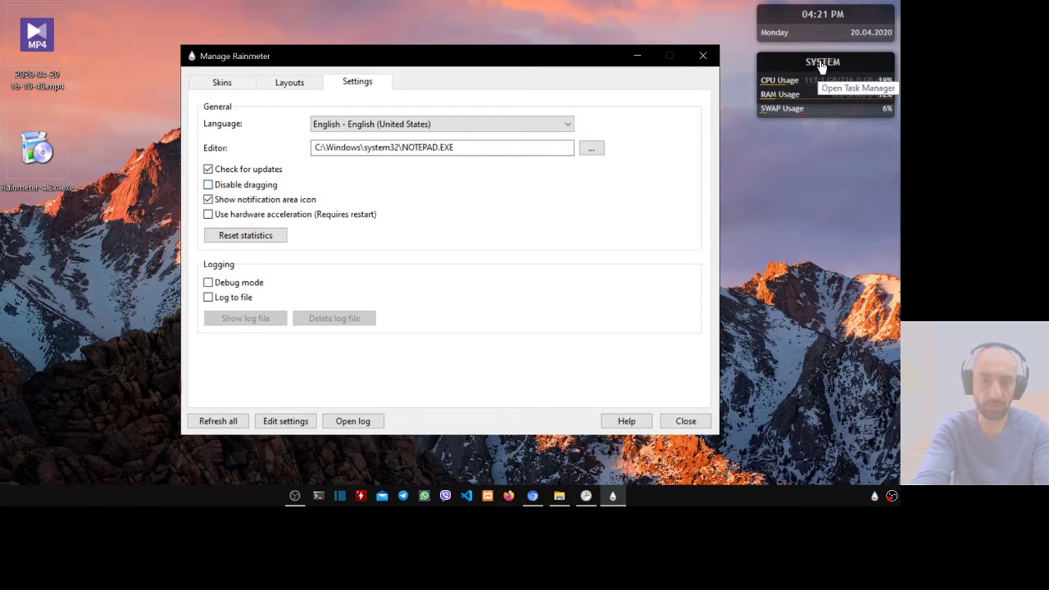
# Stack the SYSTEM skin under the clock and DISKS beneath SYSTEM, refreshing skins along the way.
pyautogui.moveTo(822, 66); pyautogui.dragTo(838, 121)
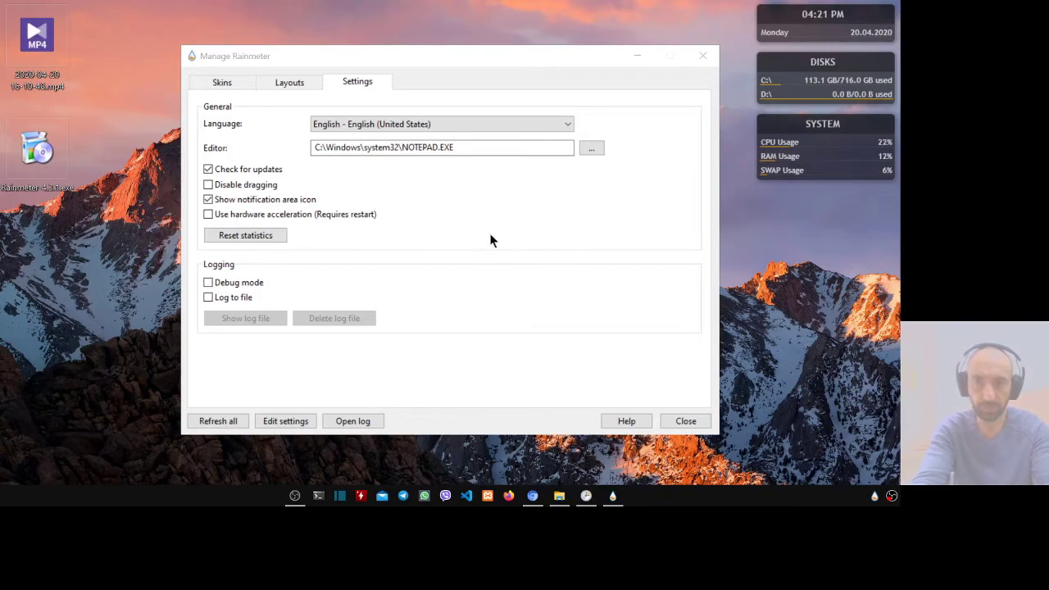
pyautogui.click(213, 428)
pyautogui.click(213, 428)
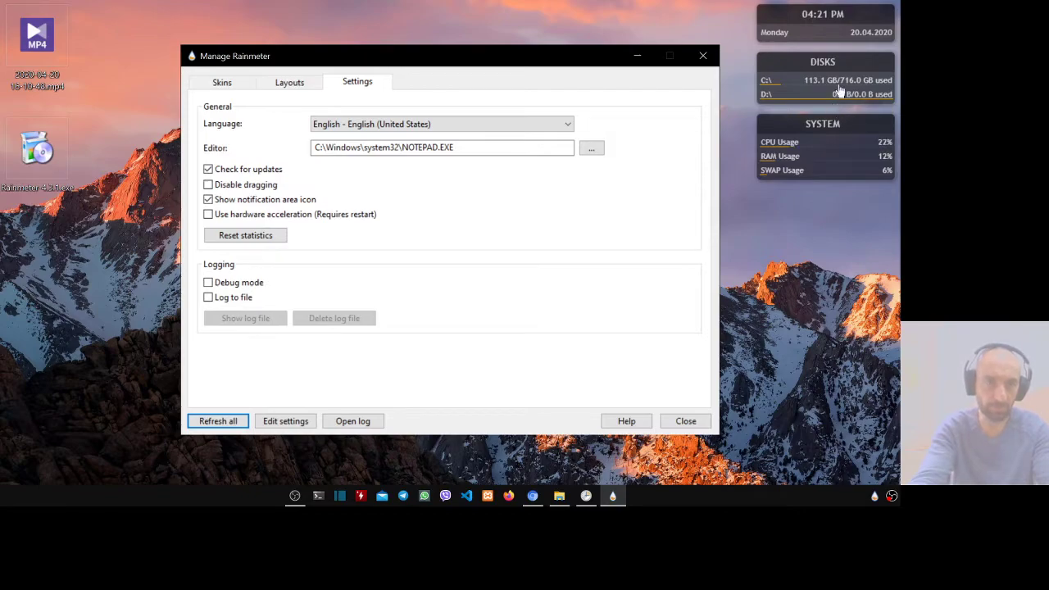
pyautogui.moveTo(836, 62); pyautogui.dragTo(838, 206)
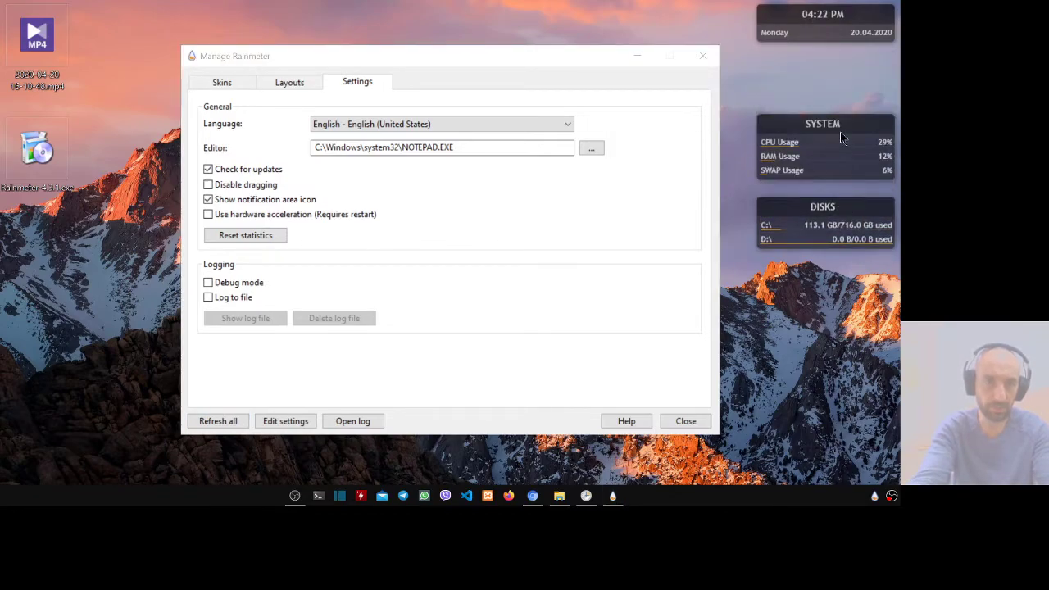
pyautogui.moveTo(839, 127); pyautogui.dragTo(855, 64)
pyautogui.moveTo(862, 211); pyautogui.dragTo(897, 140)
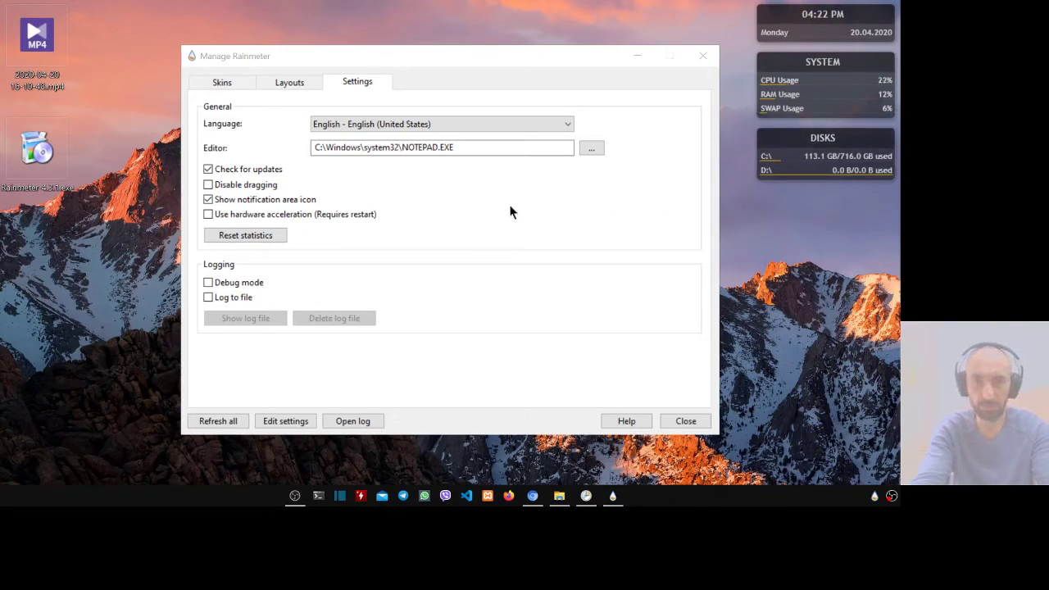
# Enable Disable dragging, refresh all skins, and close the skin manager.
pyautogui.click(261, 190)
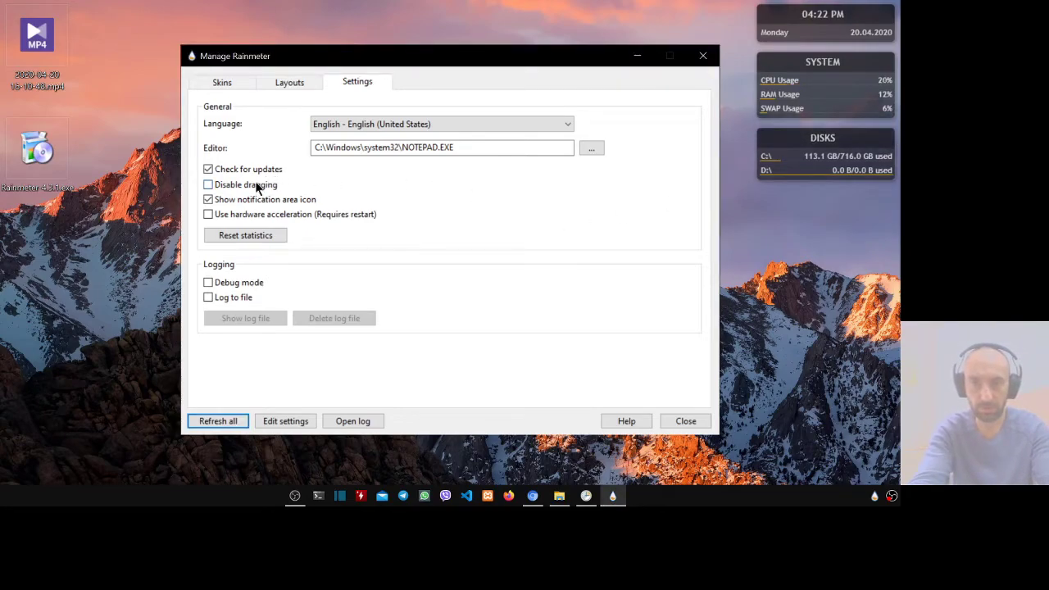
pyautogui.click(254, 181)
pyautogui.click(206, 423)
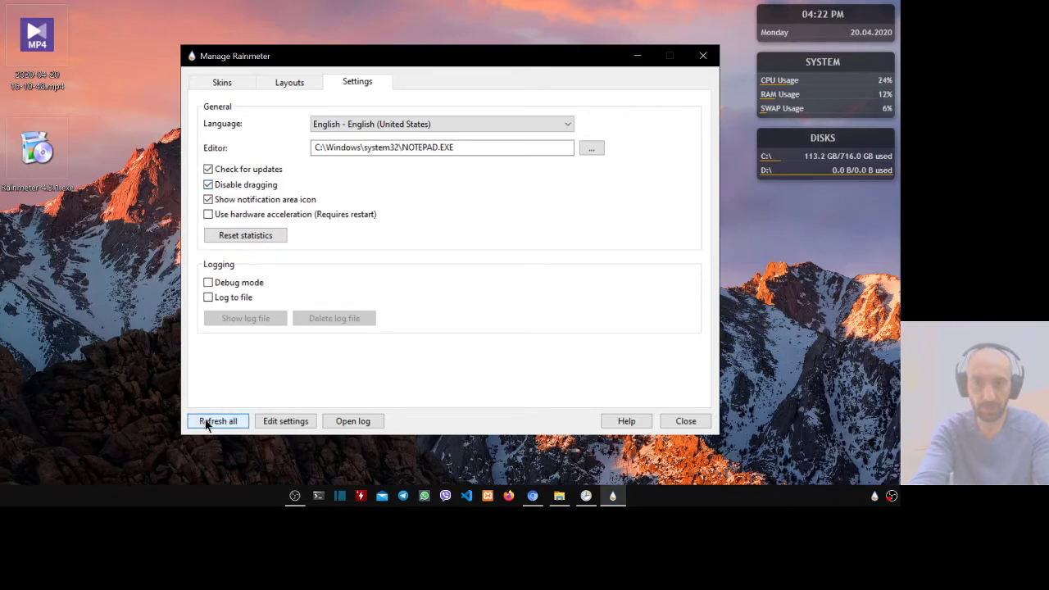
pyautogui.click(702, 56)
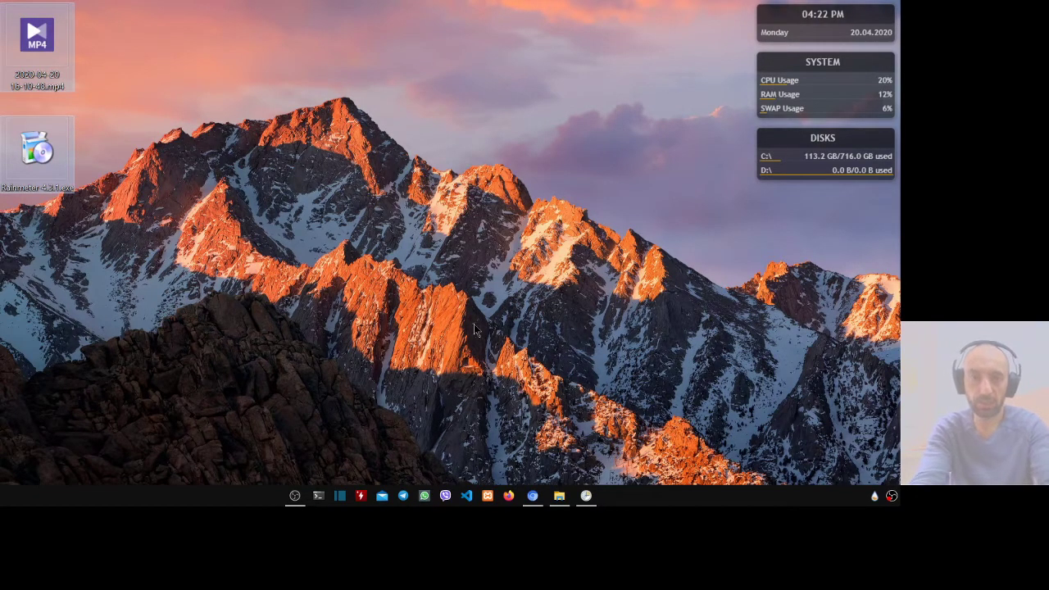
# Permanently delete the Rainmeter installer from the desktop, skipping the in-use MP4 recording.
pyautogui.hotkey('shift', 'Delete')
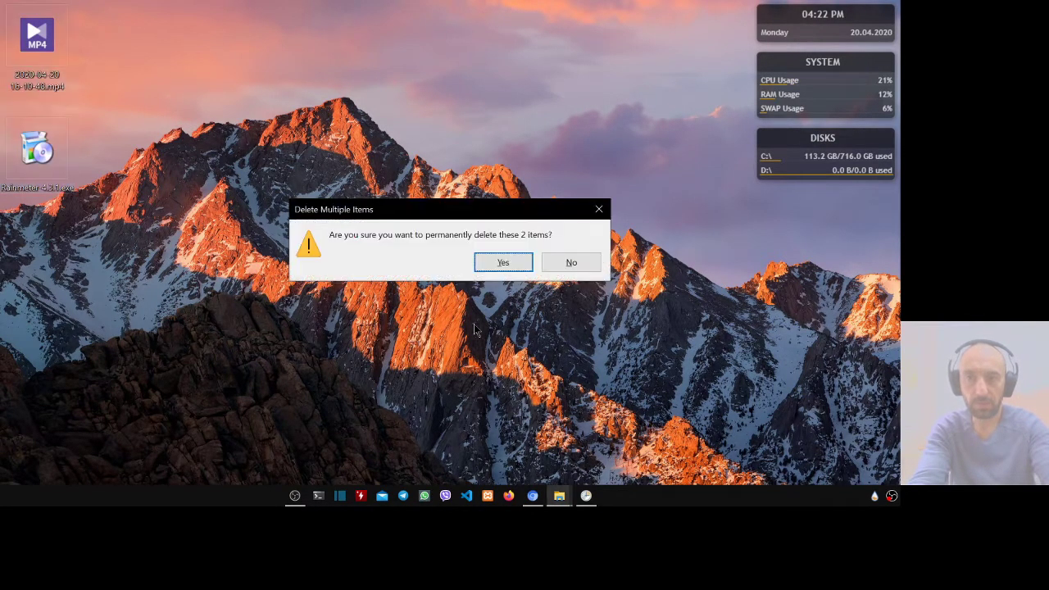
pyautogui.press('Return')
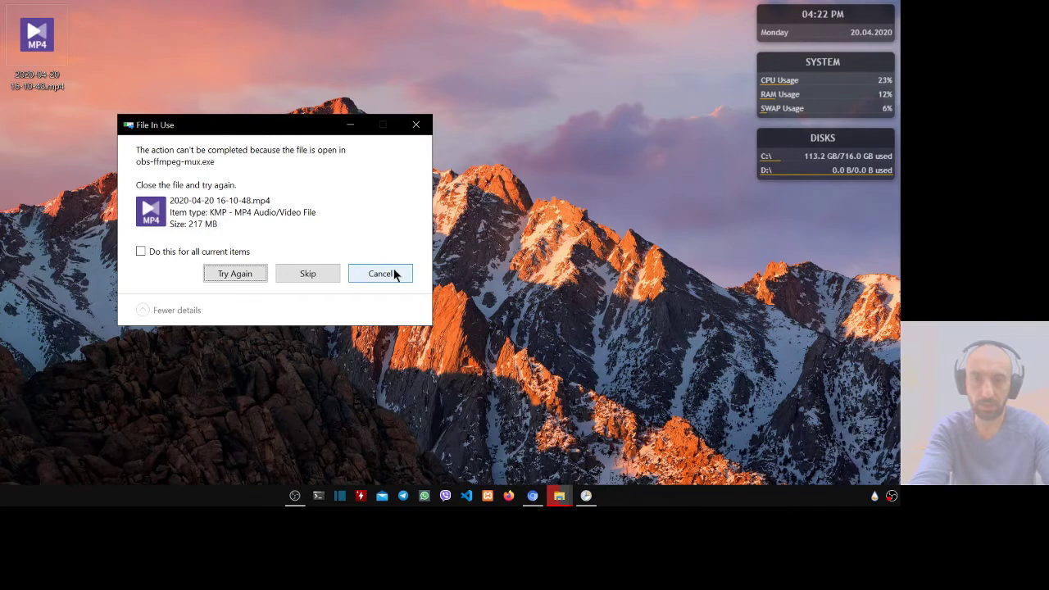
pyautogui.click(394, 275)
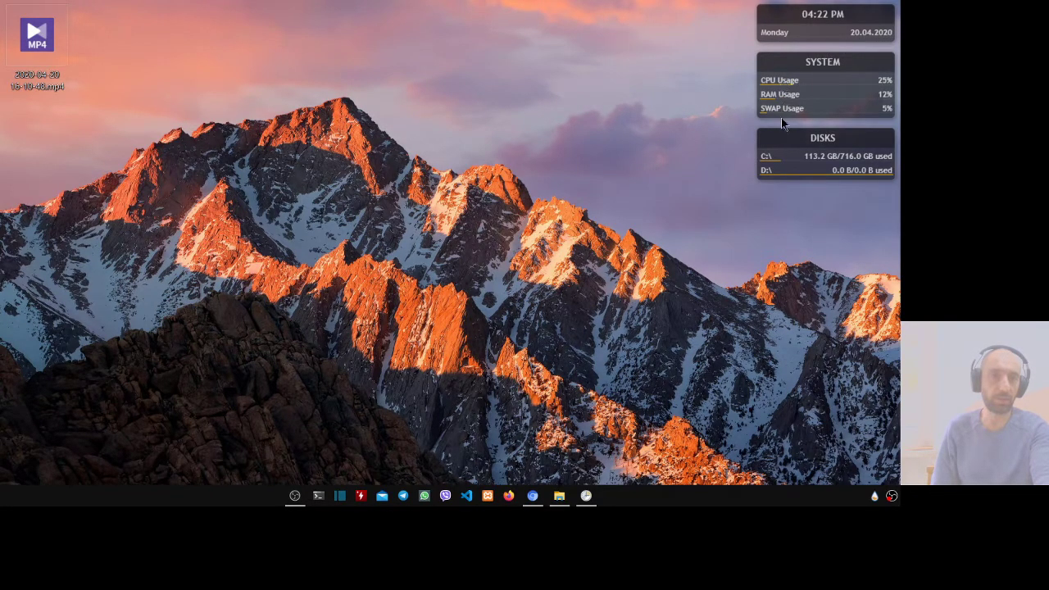
pyautogui.click(835, 71)
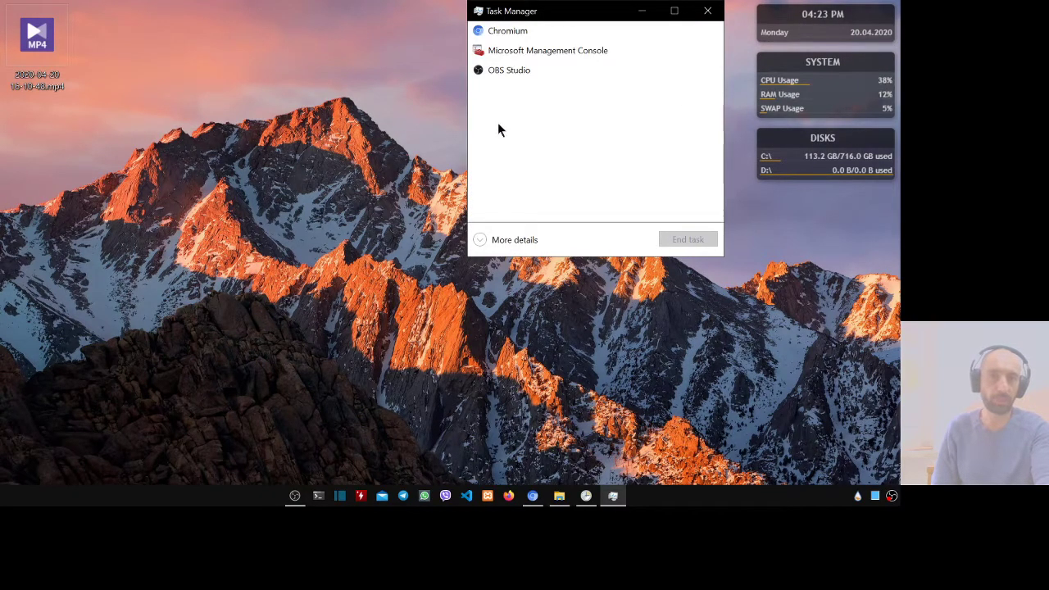
pyautogui.click(514, 239)
pyautogui.click(504, 28)
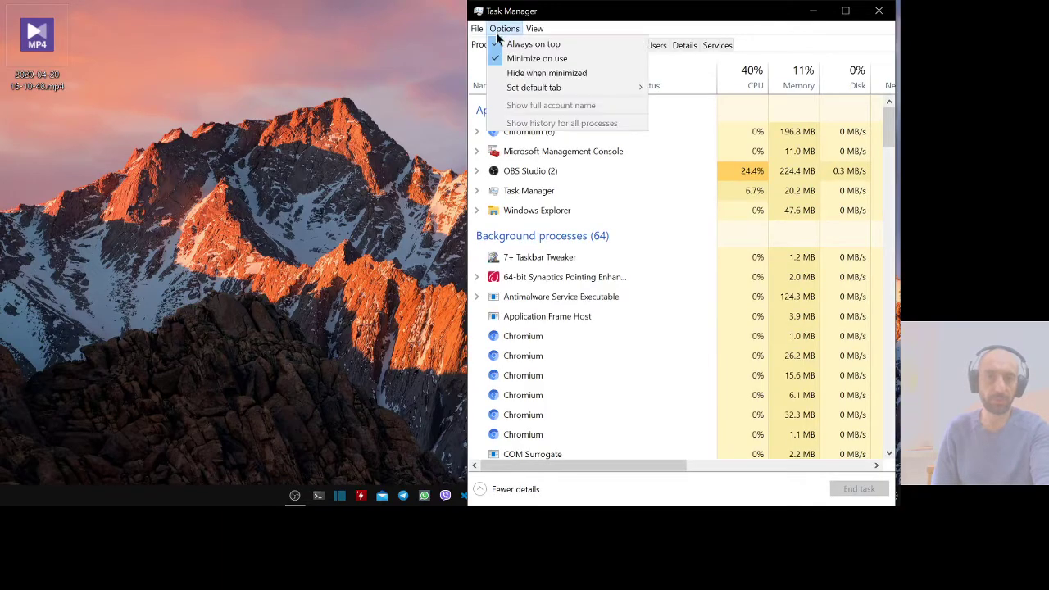
pyautogui.click(623, 25)
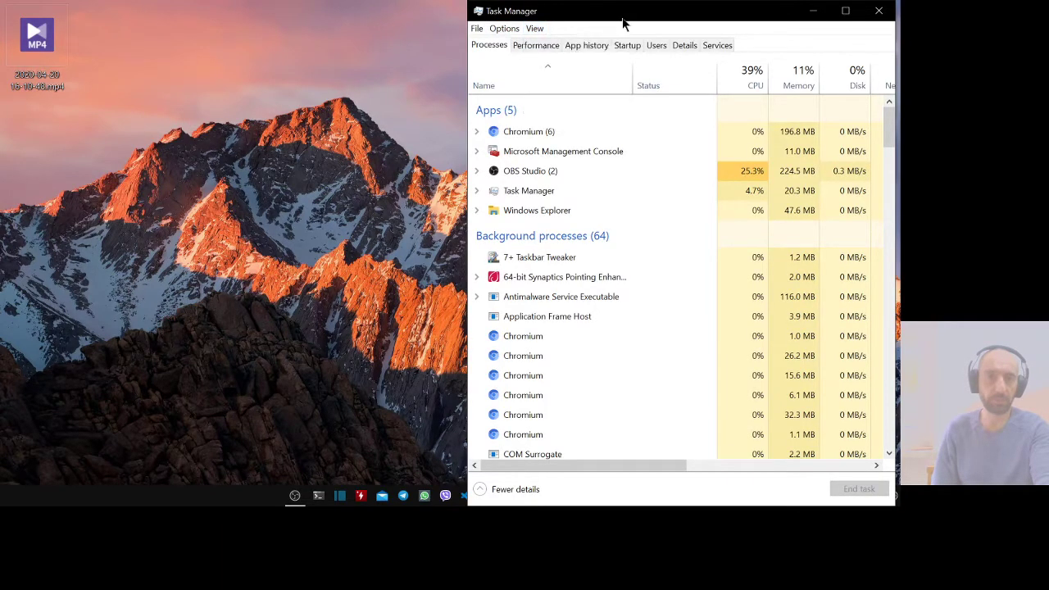
pyautogui.click(879, 10)
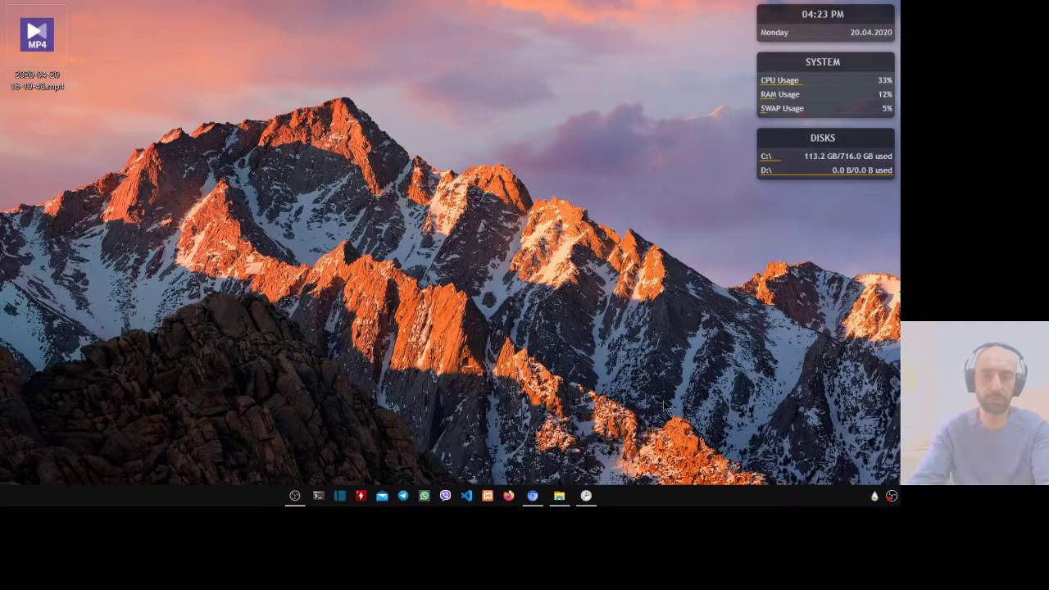